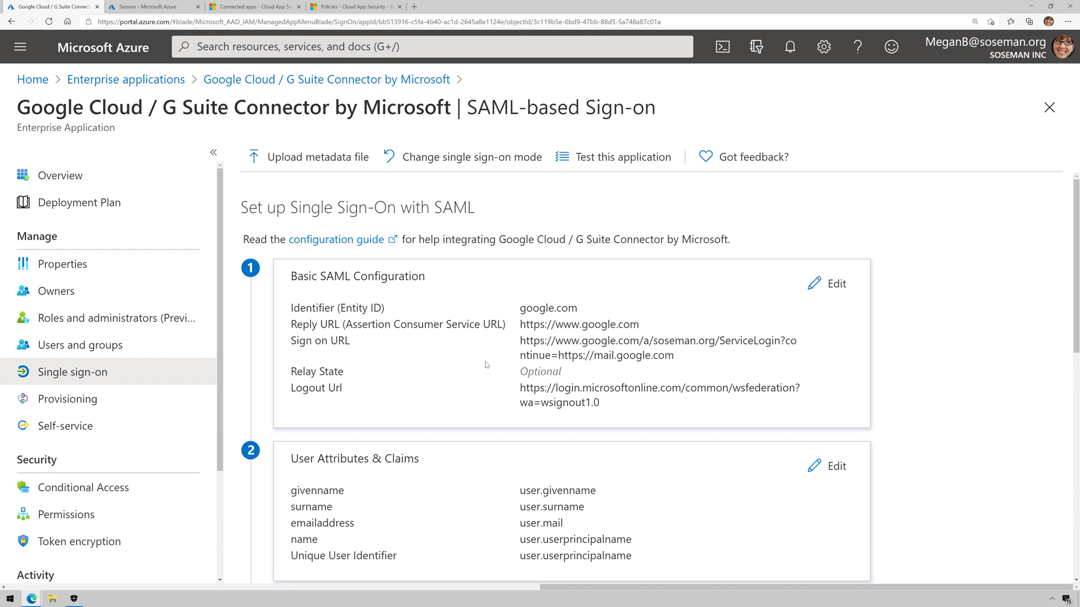
# Review the ControlUploads policy's users, cloud apps, grant and session controls, then go to Connected apps
pyautogui.click(173, 7)
pyautogui.scroll(3, 209, 392)
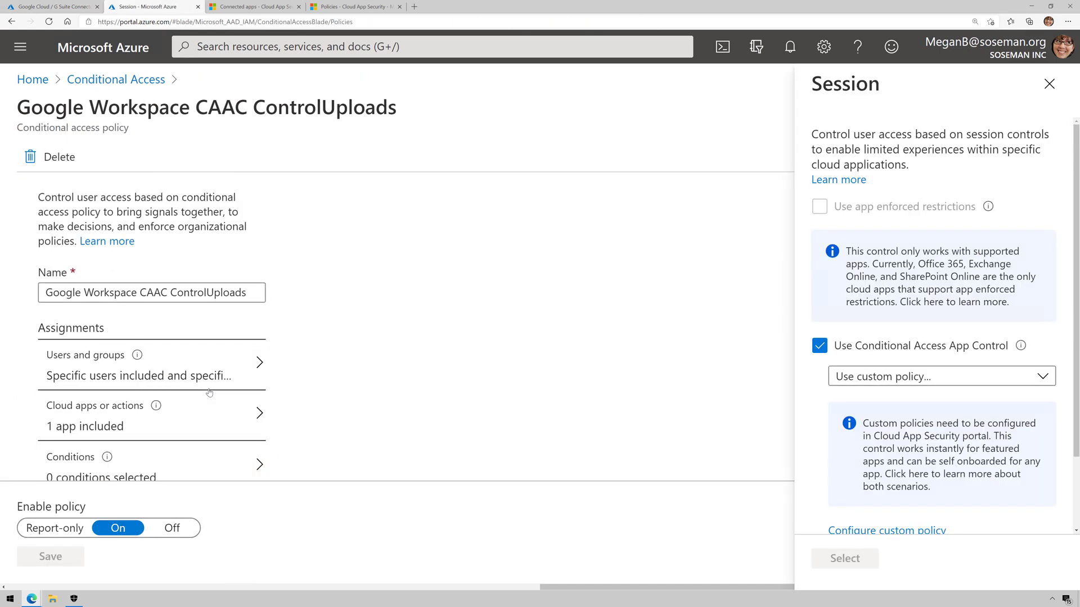
pyautogui.click(225, 375)
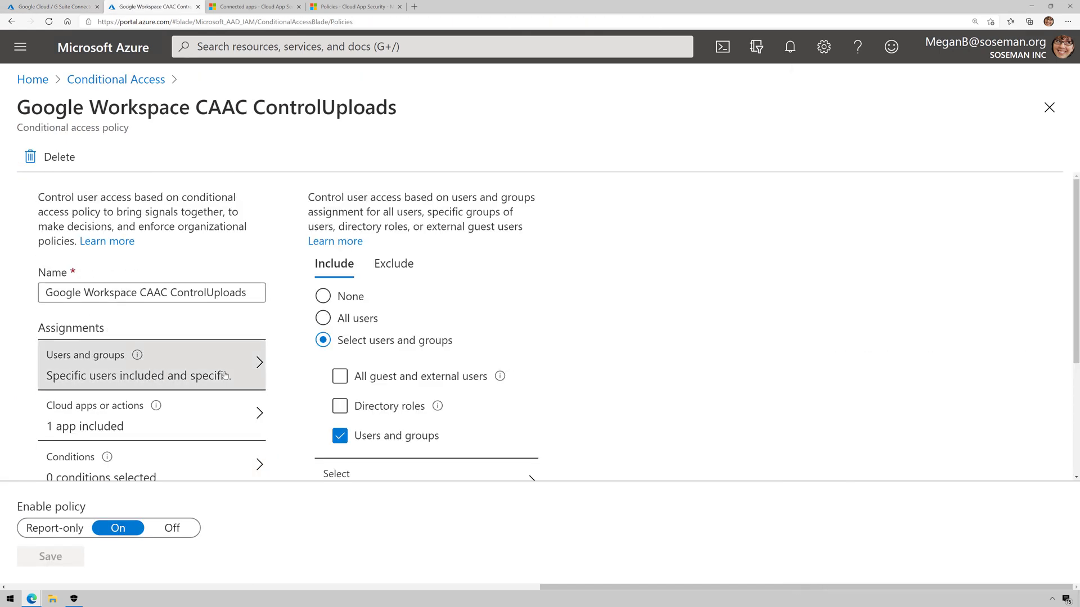
pyautogui.scroll(-2, 447, 352)
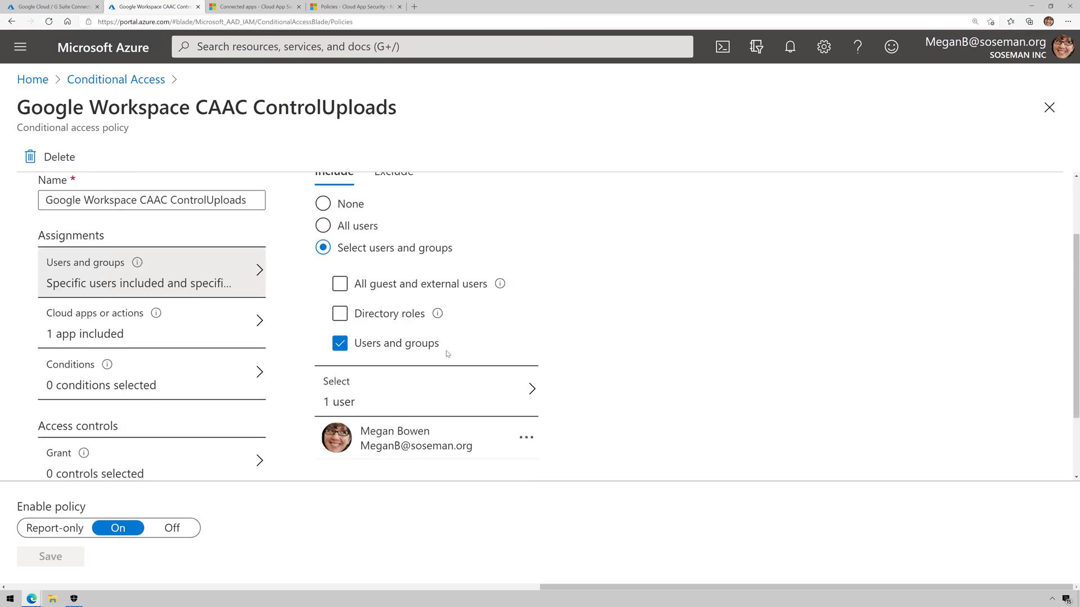
pyautogui.click(226, 337)
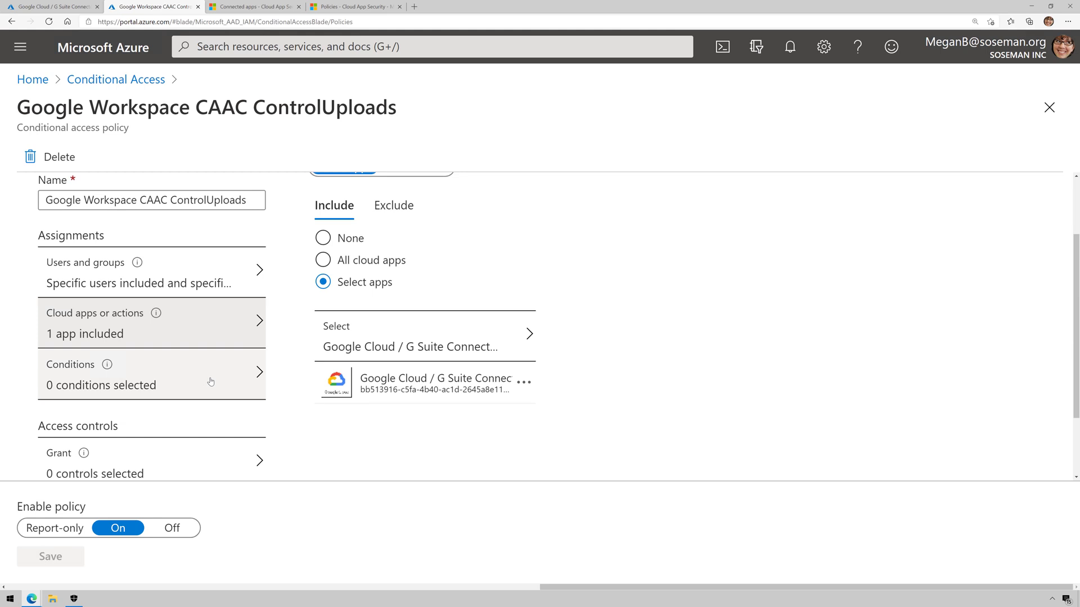
pyautogui.scroll(-2, 208, 380)
pyautogui.click(109, 379)
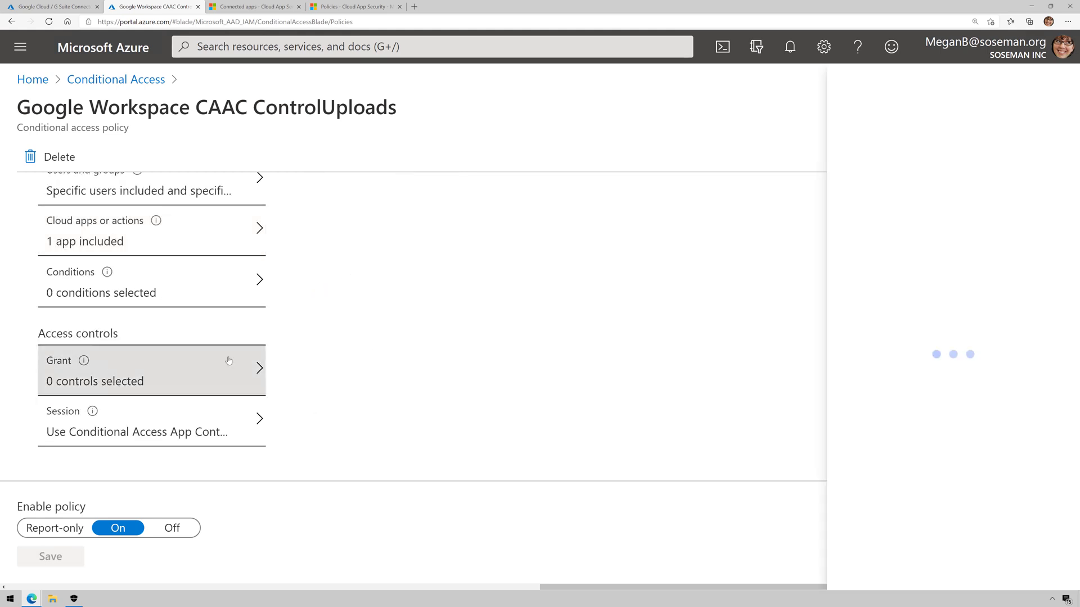
pyautogui.click(164, 430)
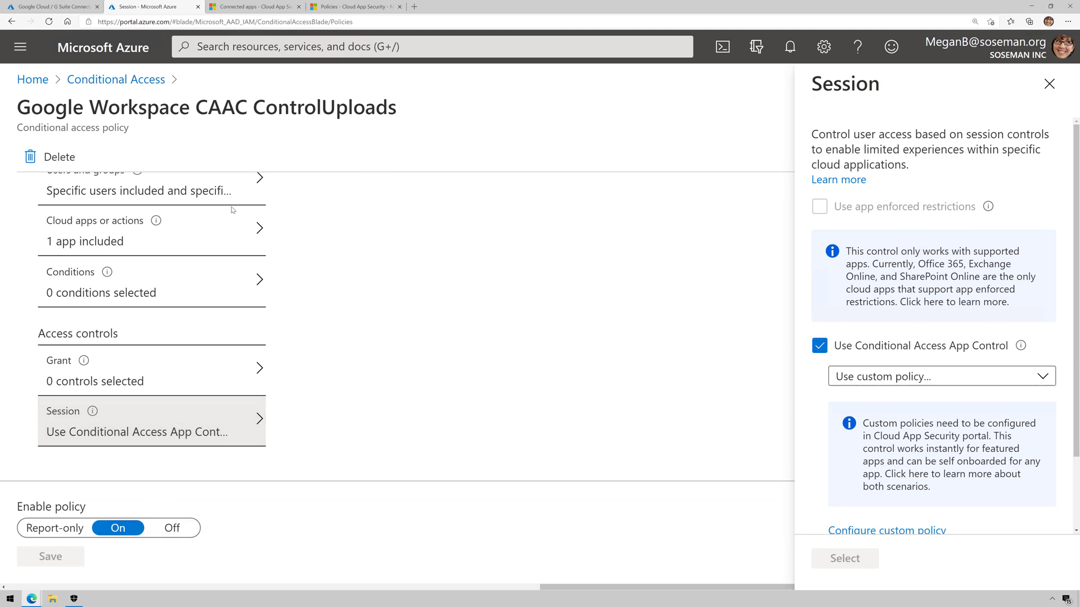
pyautogui.click(264, 8)
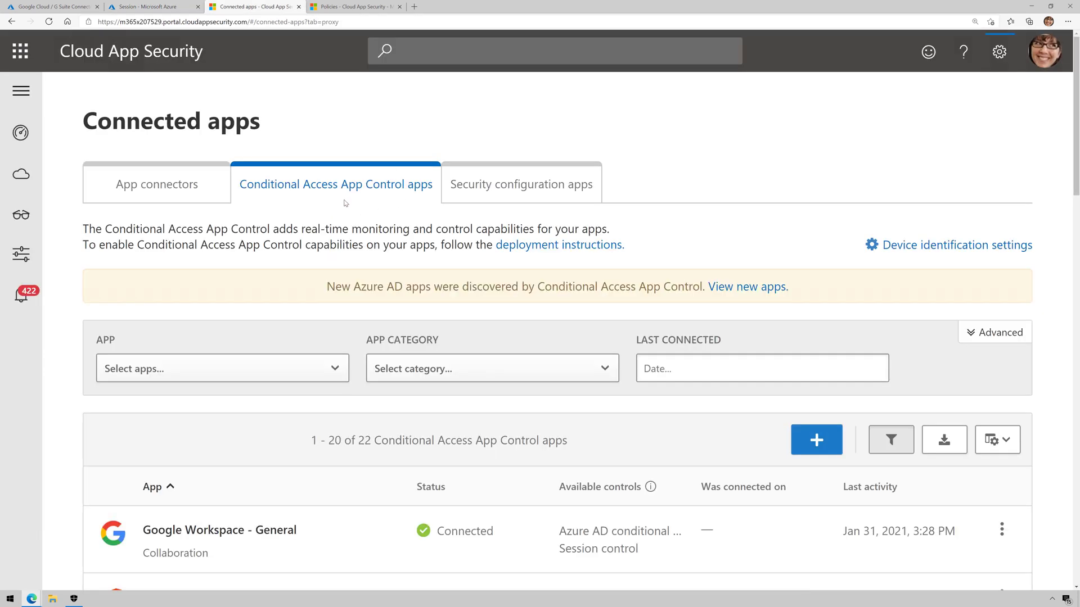
# In the Conditional access policies list, preview the Create policy types and dismiss them
pyautogui.scroll(-2, 444, 422)
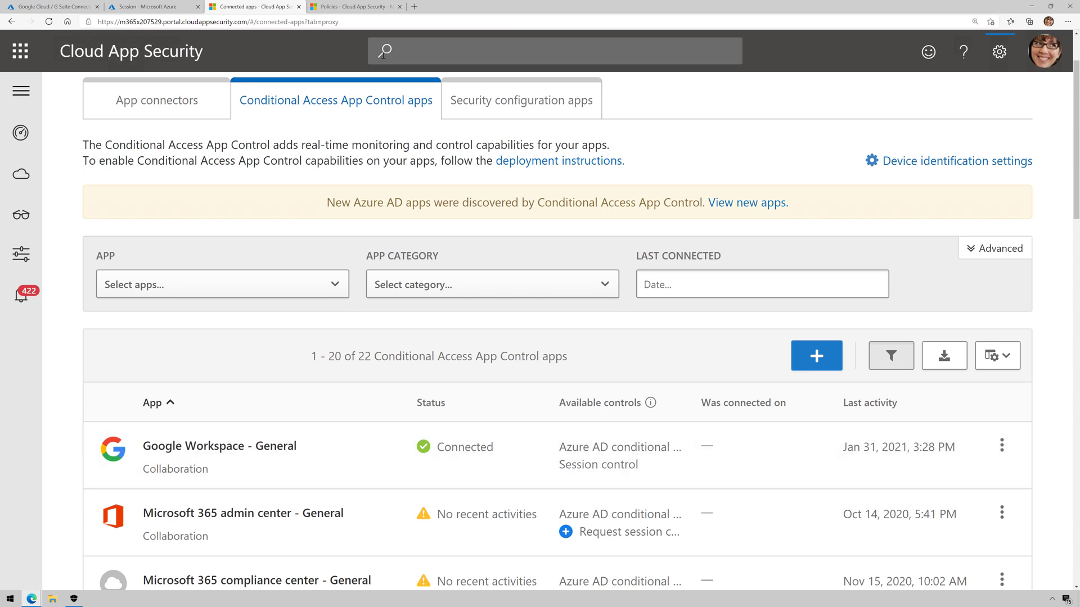
pyautogui.click(368, 7)
pyautogui.moveTo(22, 256)
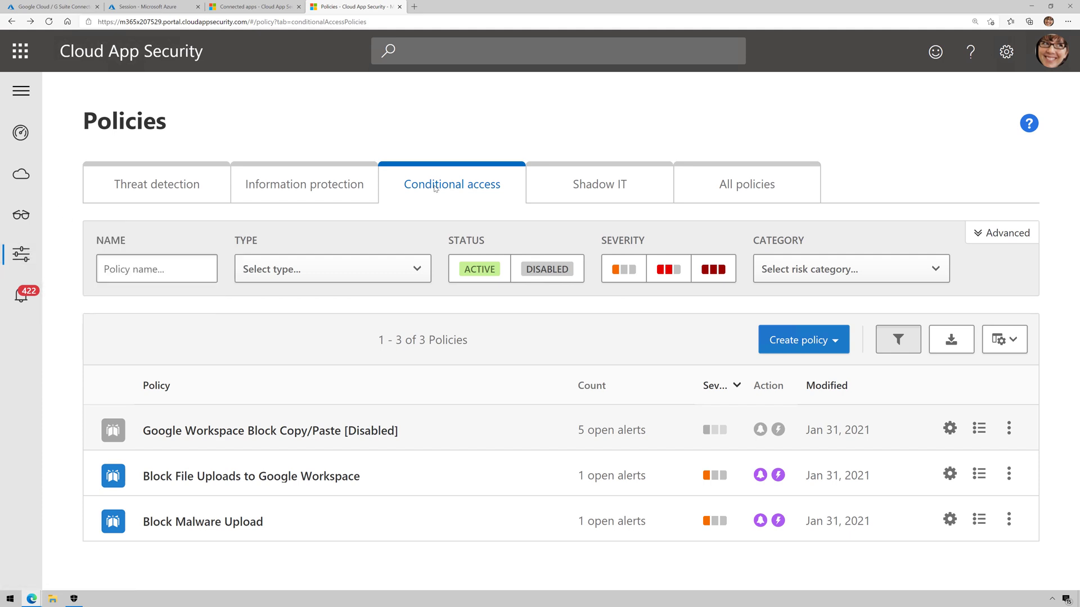
pyautogui.click(802, 341)
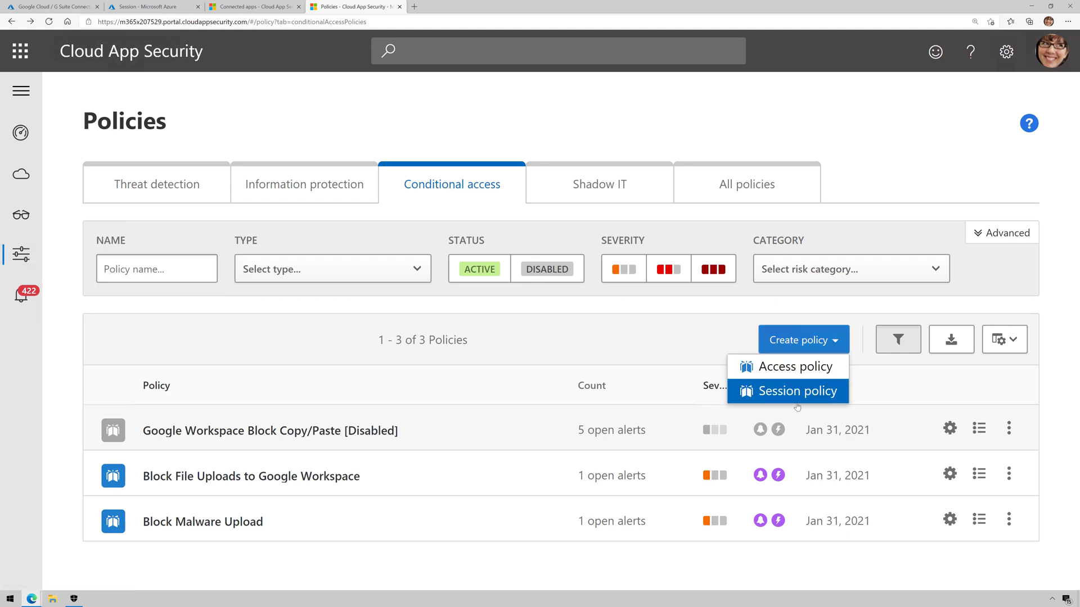
pyautogui.click(720, 311)
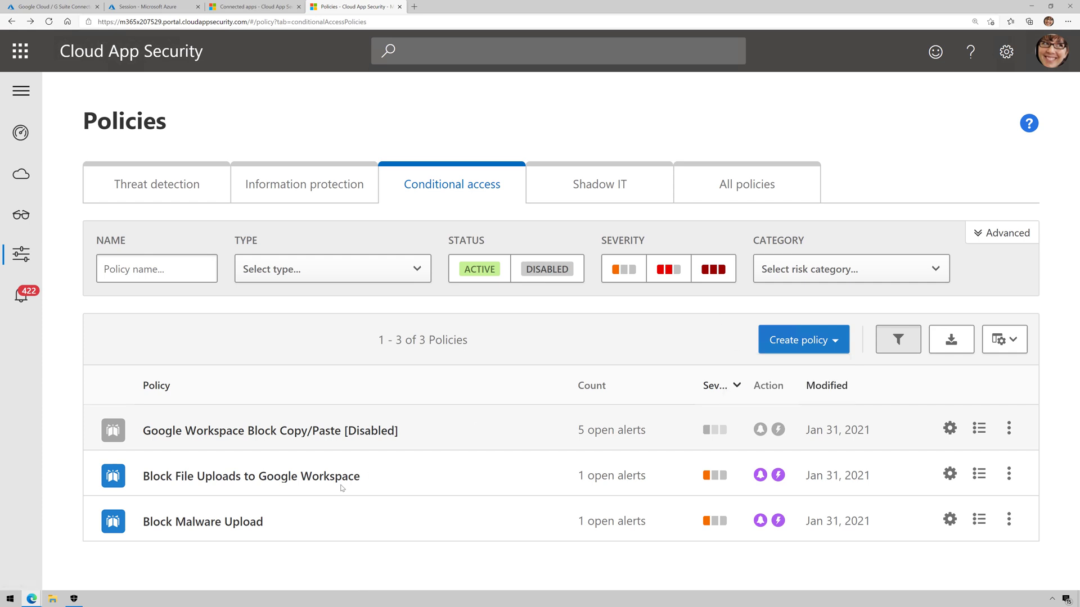
pyautogui.click(309, 477)
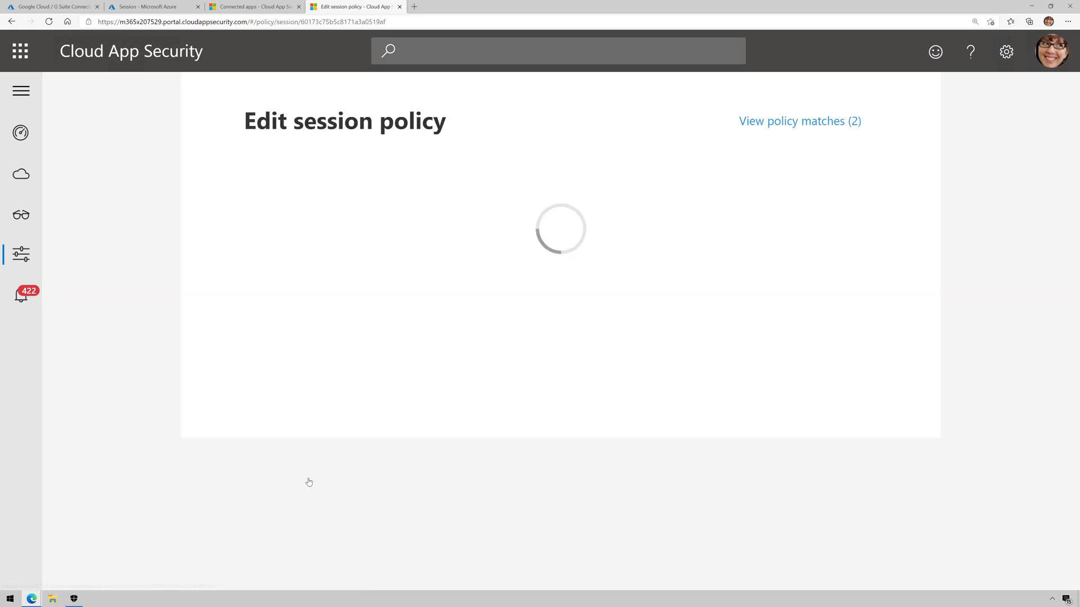
pyautogui.scroll(-5, 473, 396)
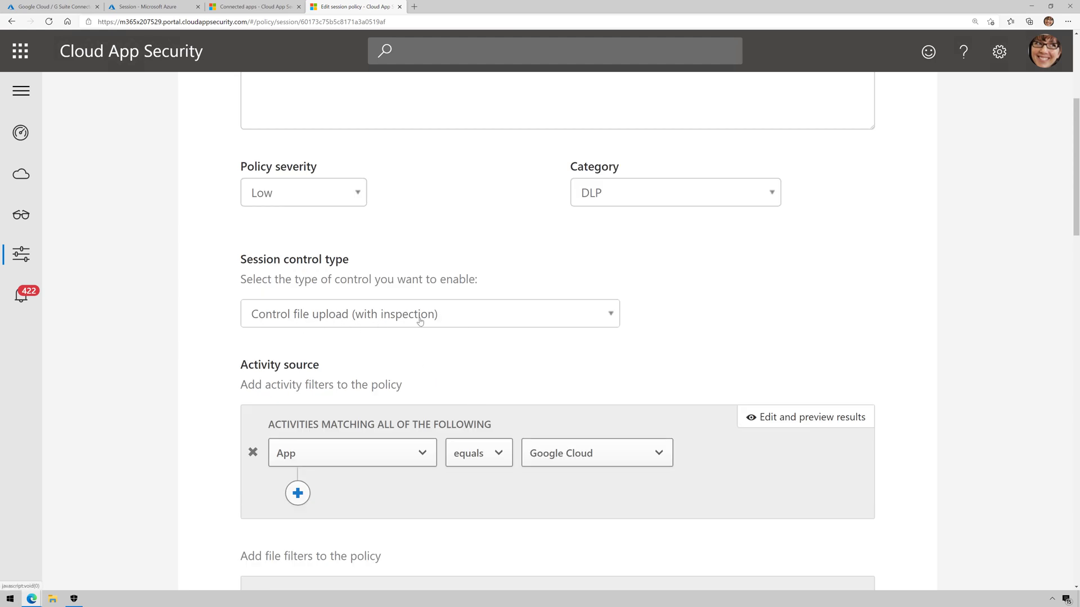
pyautogui.scroll(-3, 515, 404)
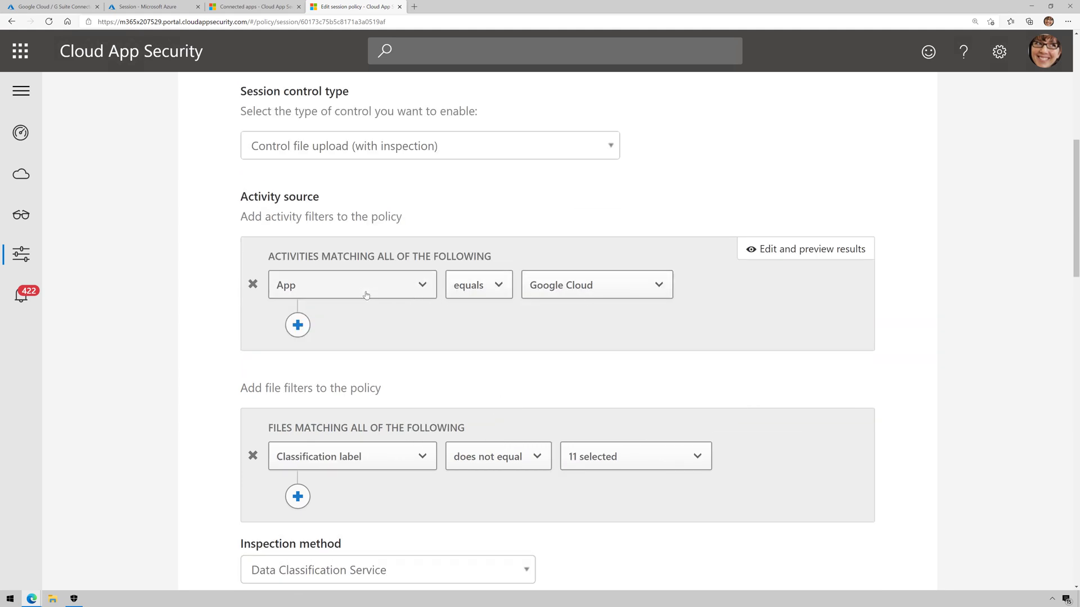
pyautogui.click(668, 294)
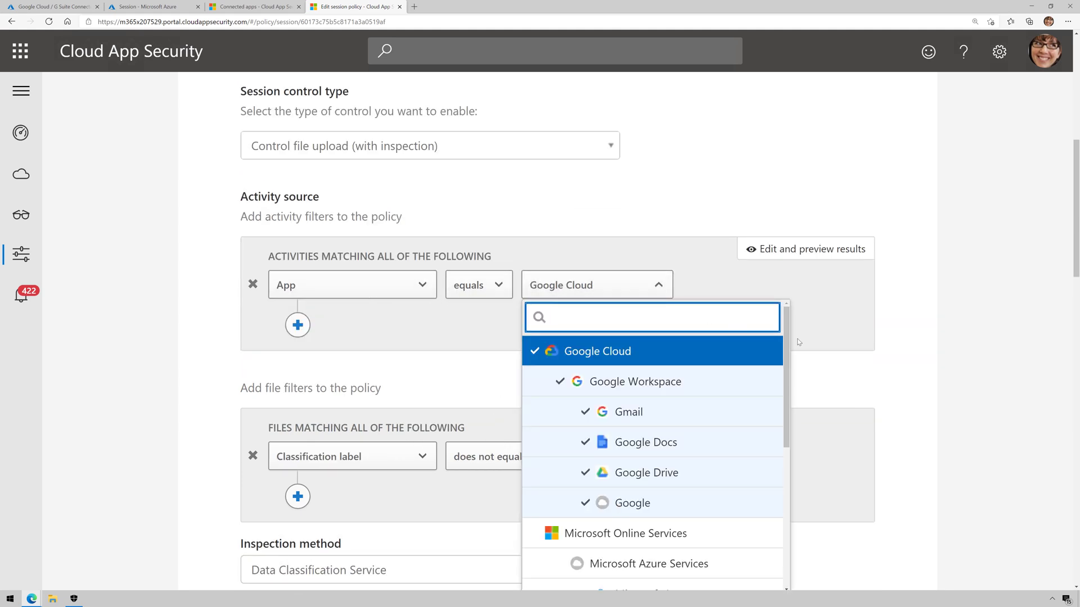
pyautogui.moveTo(784, 352); pyautogui.dragTo(781, 485)
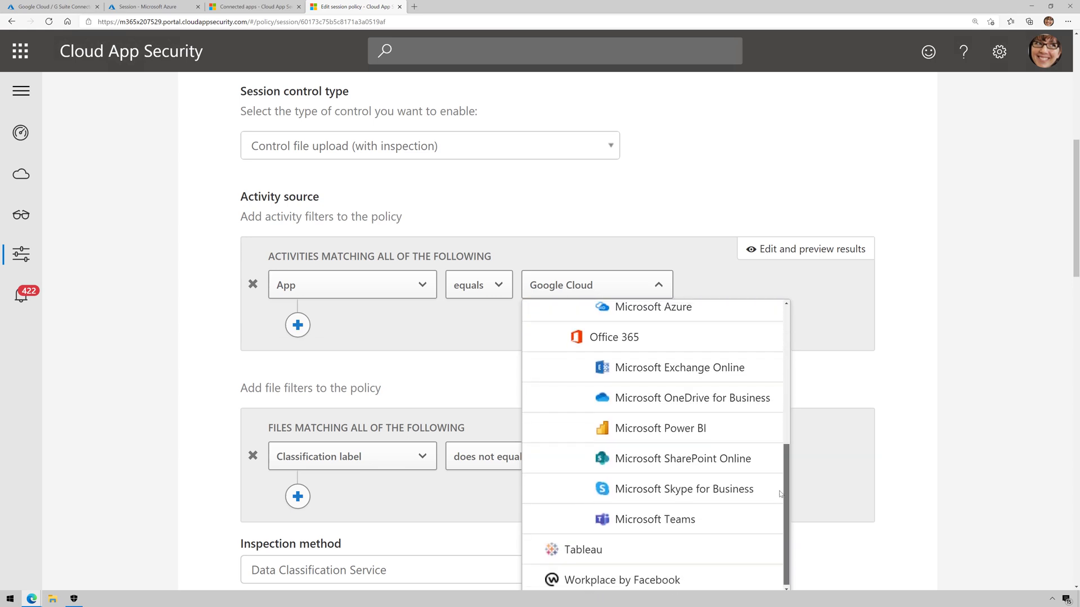
pyautogui.click(985, 448)
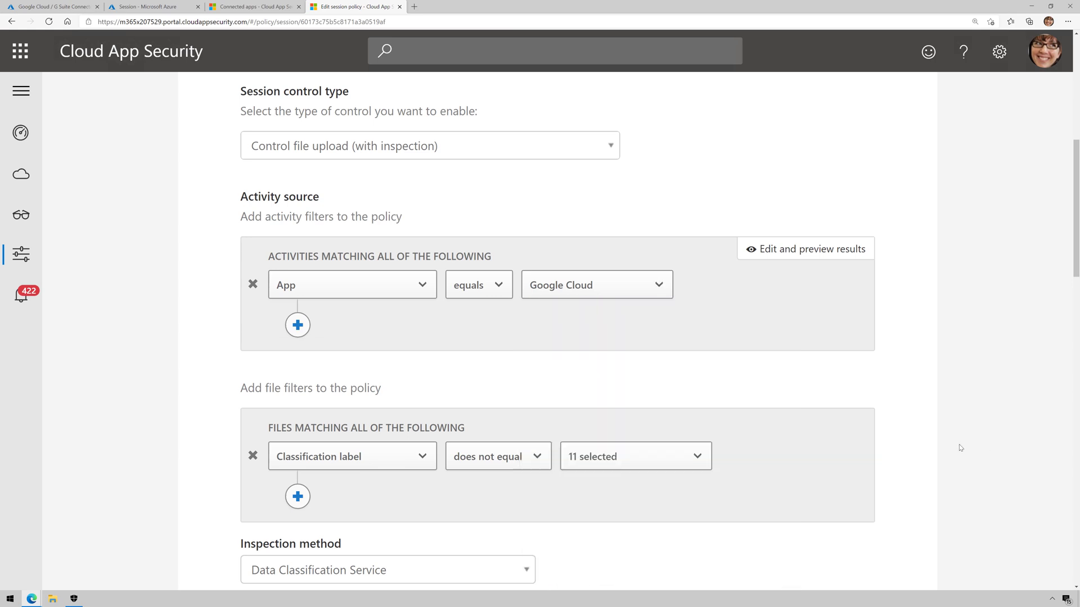
pyautogui.scroll(-1, 959, 448)
pyautogui.scroll(-1, 959, 447)
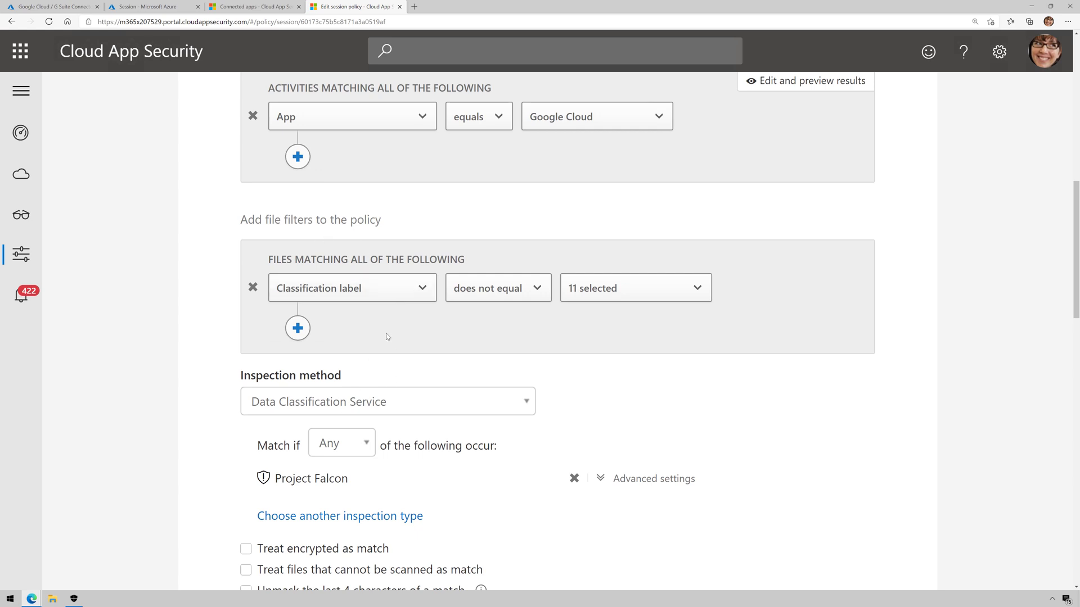
# Confirm Data Classification Service inspection with the Project Falcon classifier and review excluded labels
pyautogui.click(339, 401)
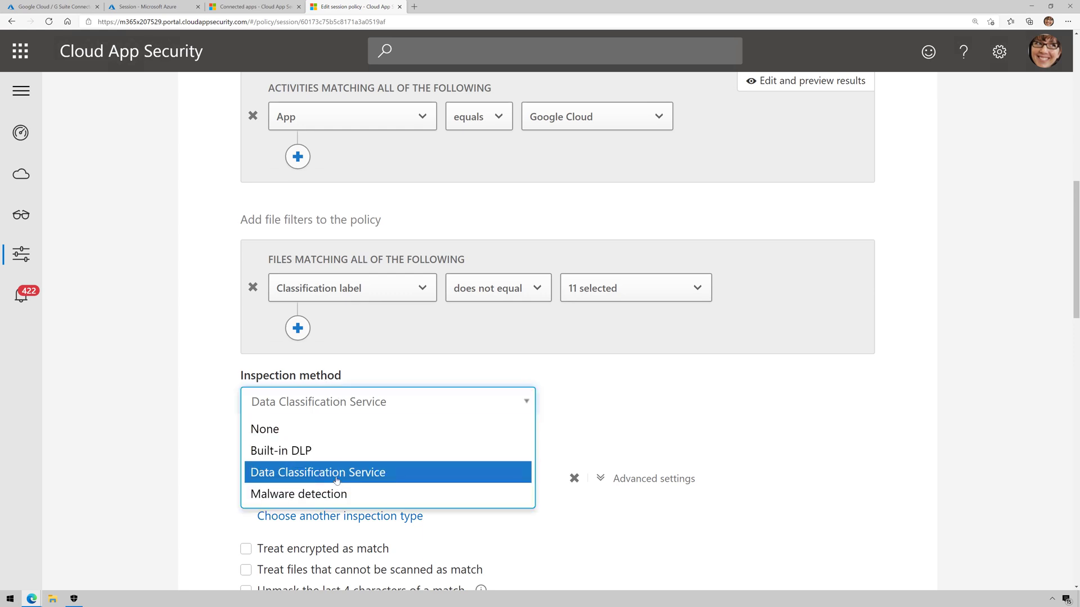
pyautogui.click(214, 471)
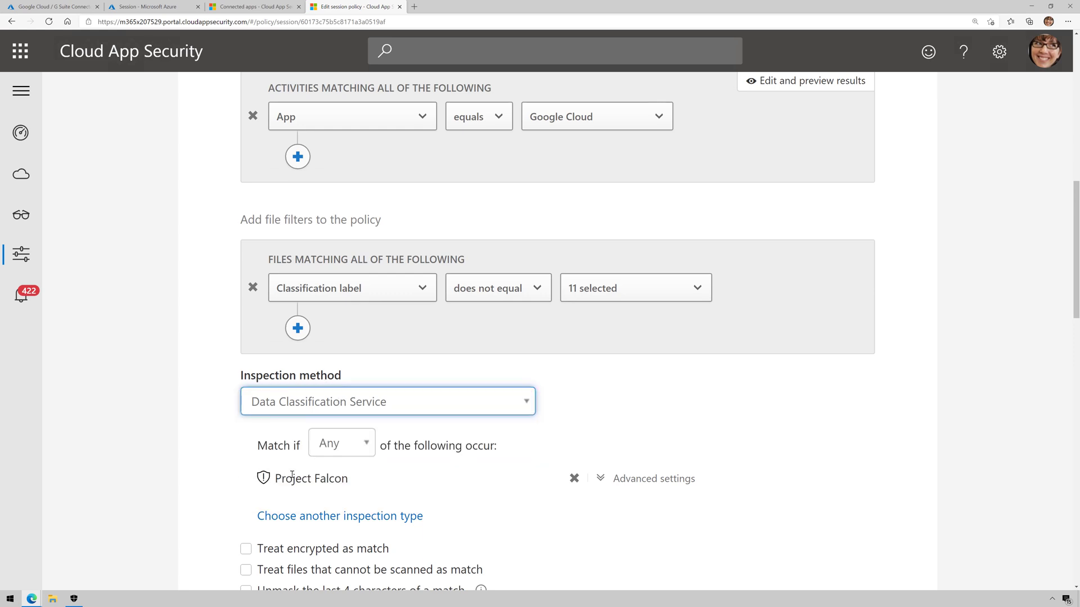
pyautogui.moveTo(275, 478); pyautogui.dragTo(343, 480)
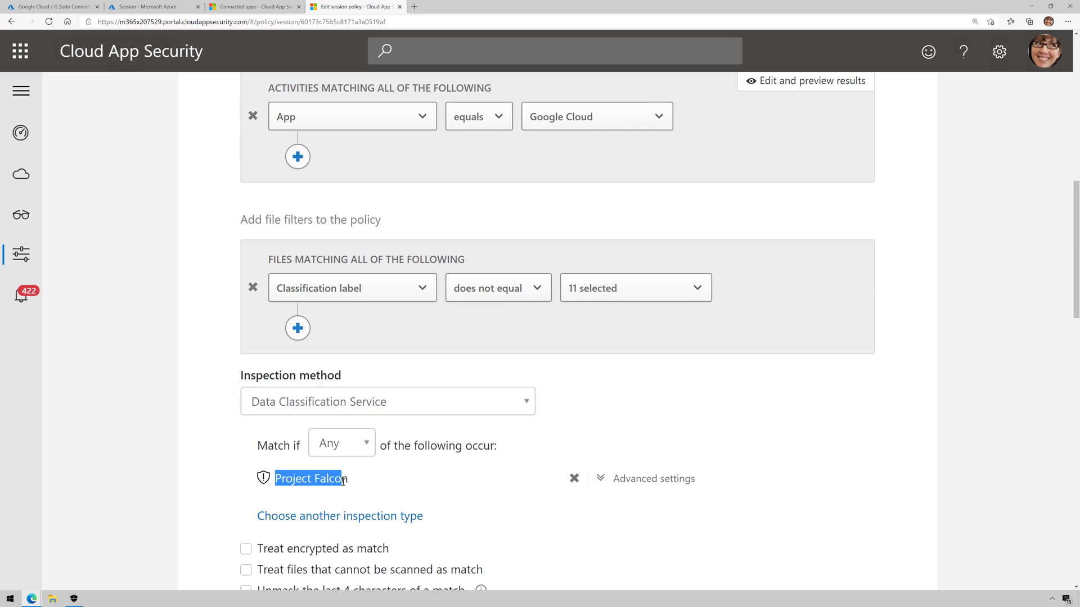
pyautogui.click(348, 482)
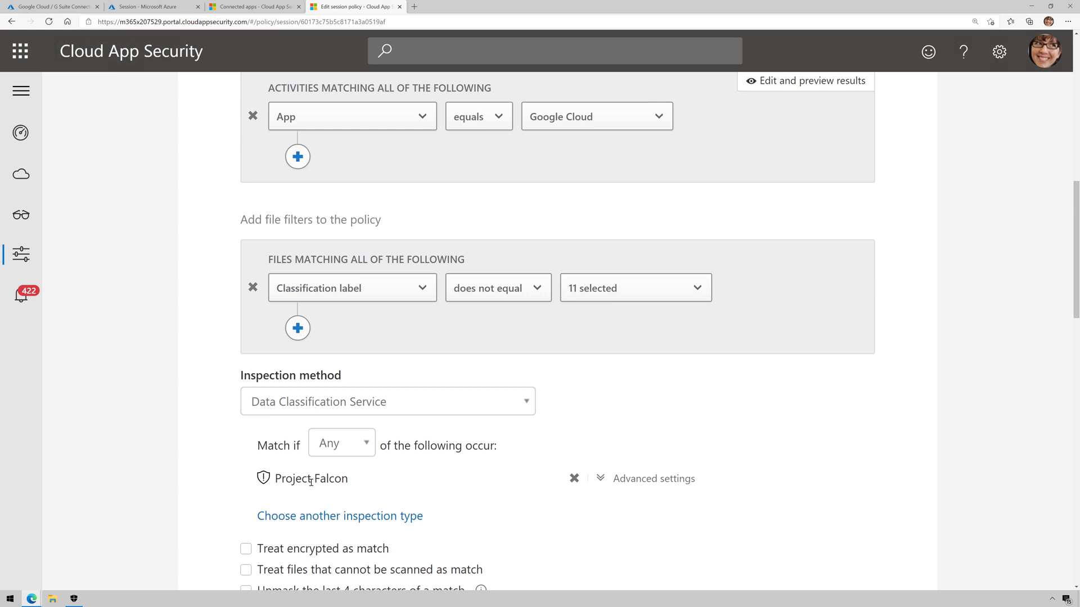
pyautogui.moveTo(276, 478); pyautogui.dragTo(348, 479)
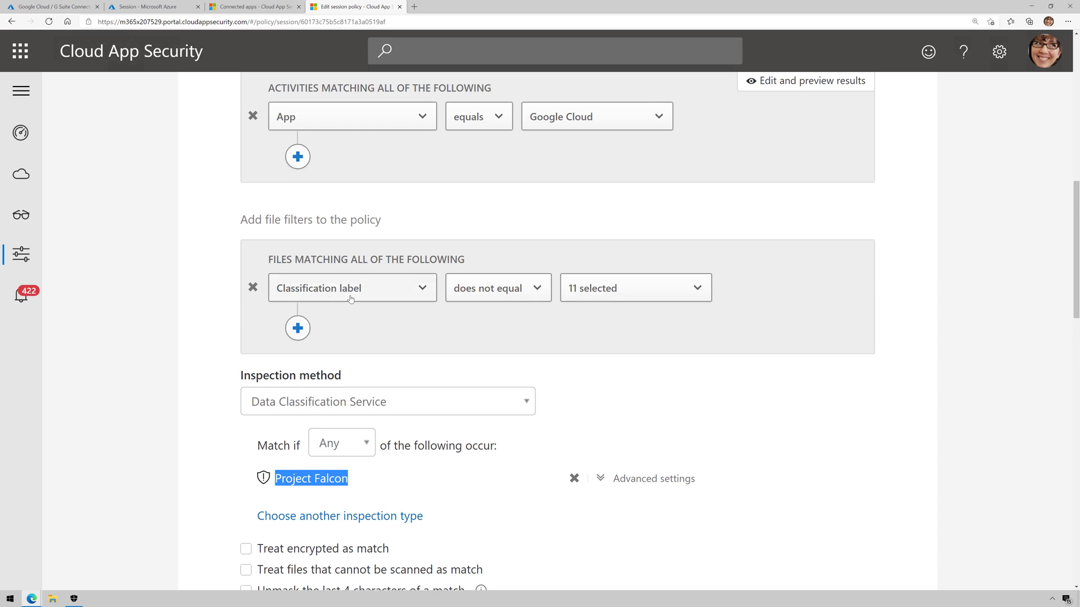
pyautogui.click(596, 288)
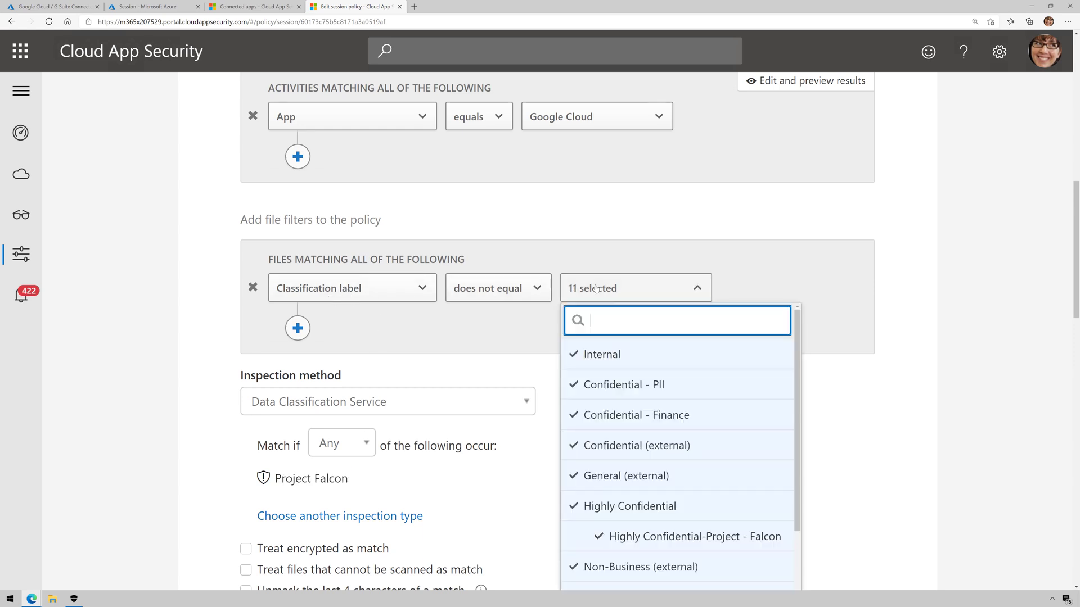
pyautogui.click(870, 380)
# Review the Block action's custom message under Actions
pyautogui.scroll(-5, 343, 570)
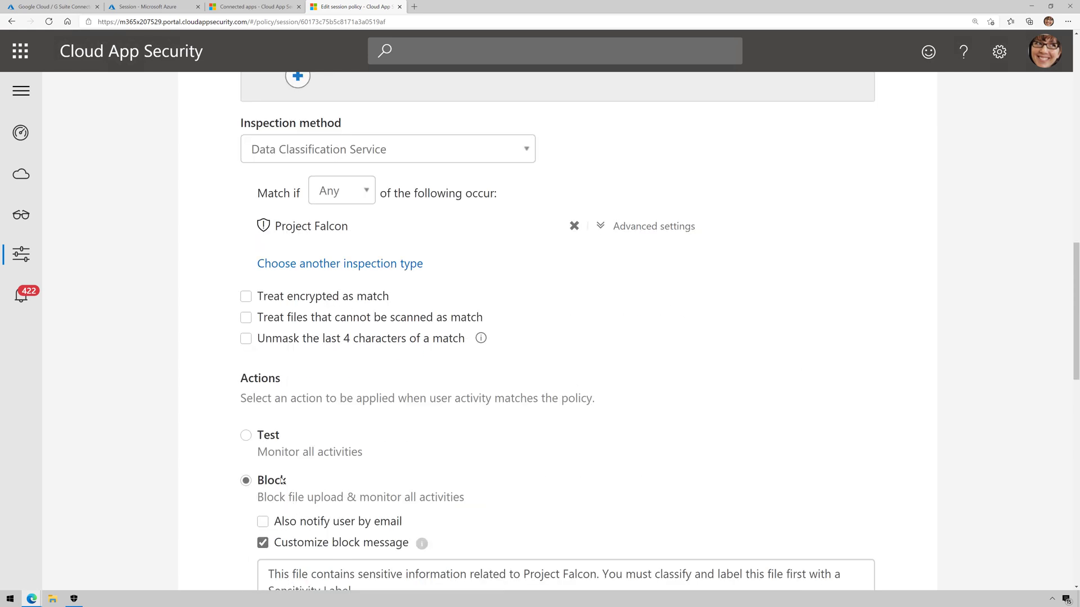
pyautogui.scroll(-3, 324, 488)
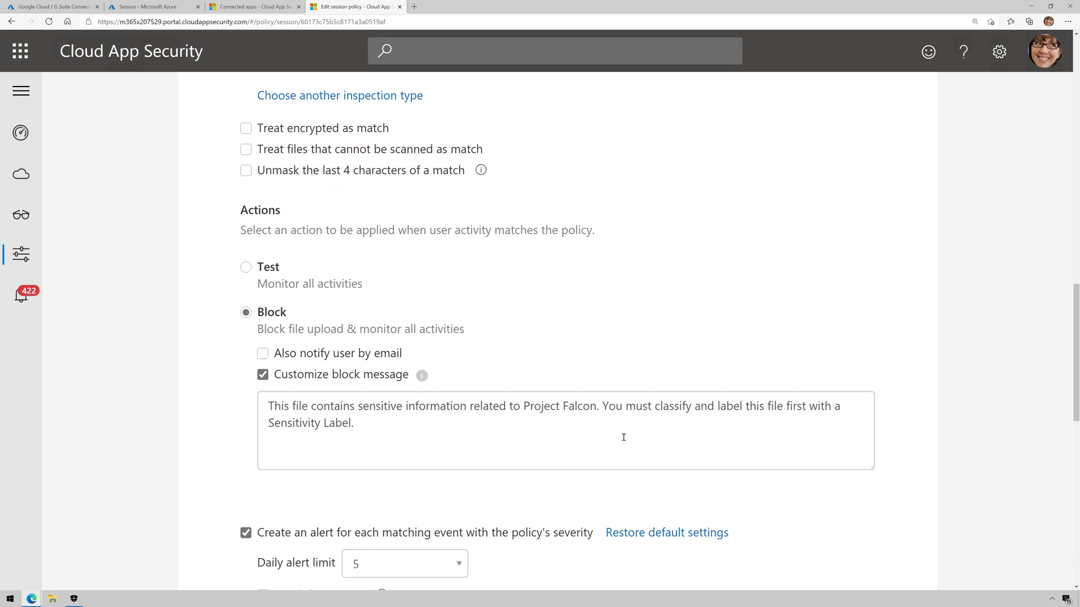
pyautogui.moveTo(671, 408); pyautogui.dragTo(832, 406)
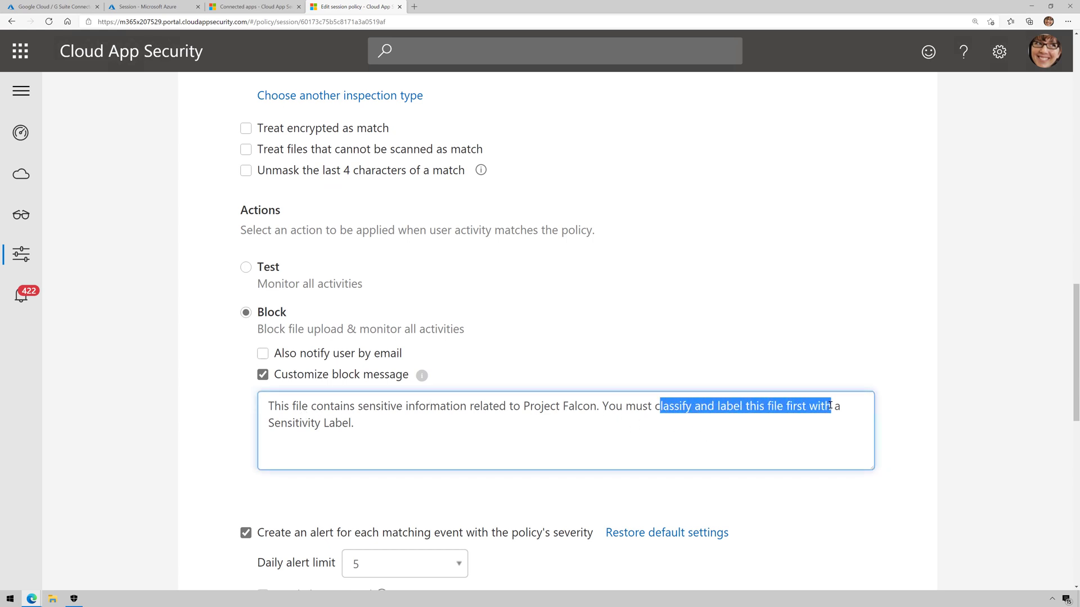
pyautogui.press('Right')
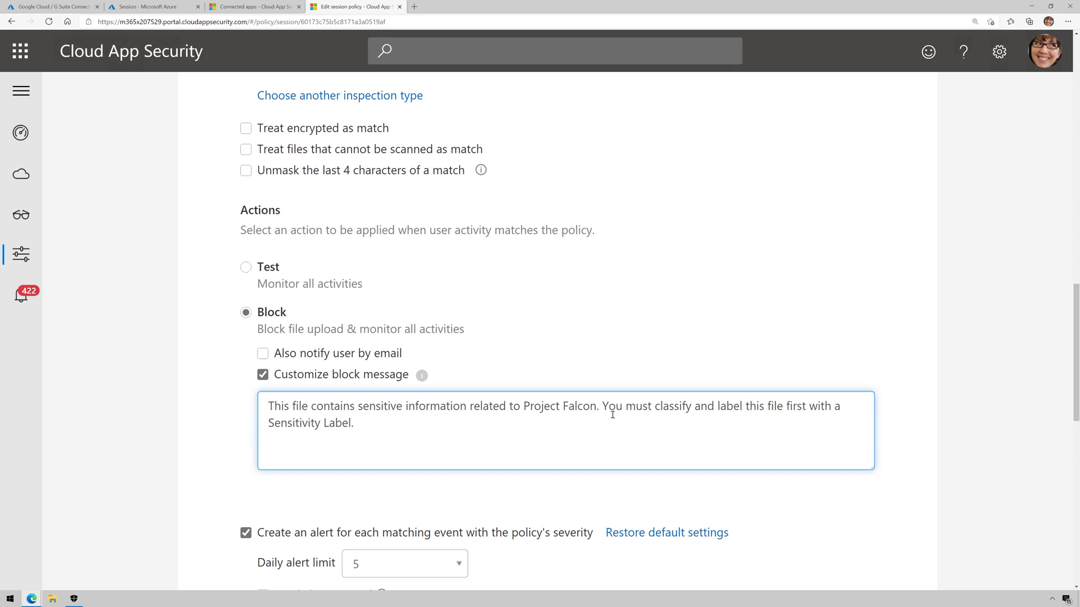
pyautogui.scroll(6, 349, 397)
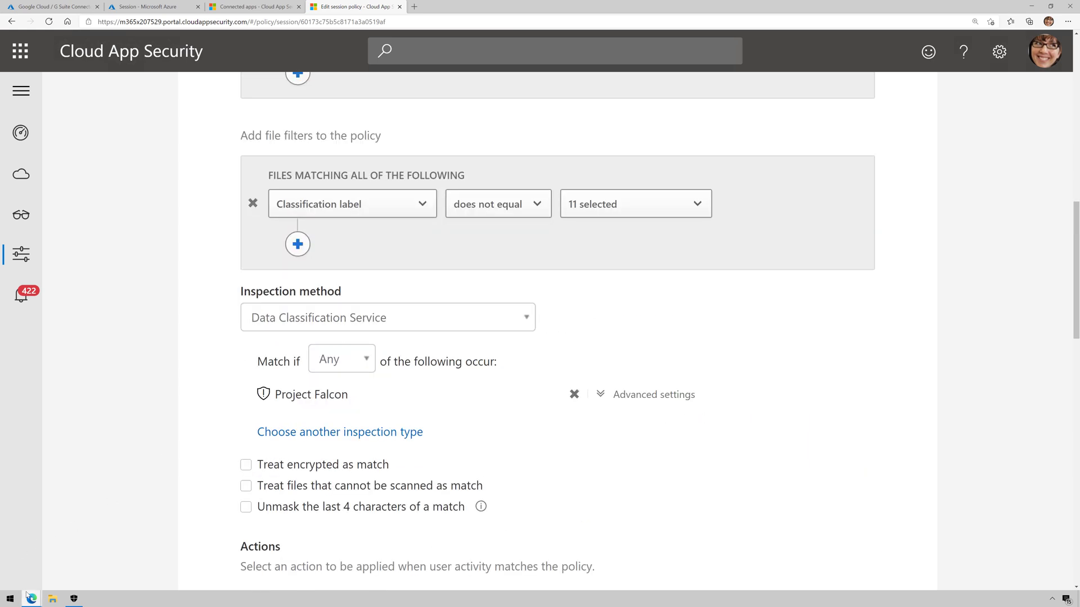
# Try uploading Project Falcon.docx from the Desktop to My Drive in Google Drive
pyautogui.moveTo(31, 599)
pyautogui.click(119, 557)
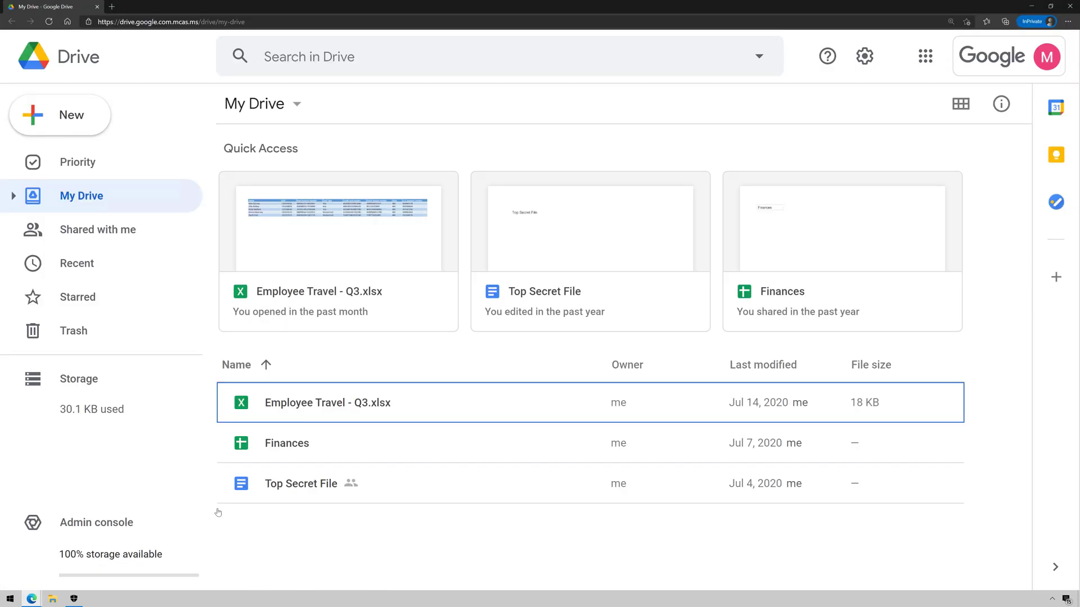
pyautogui.rightClick(366, 542)
pyautogui.click(457, 341)
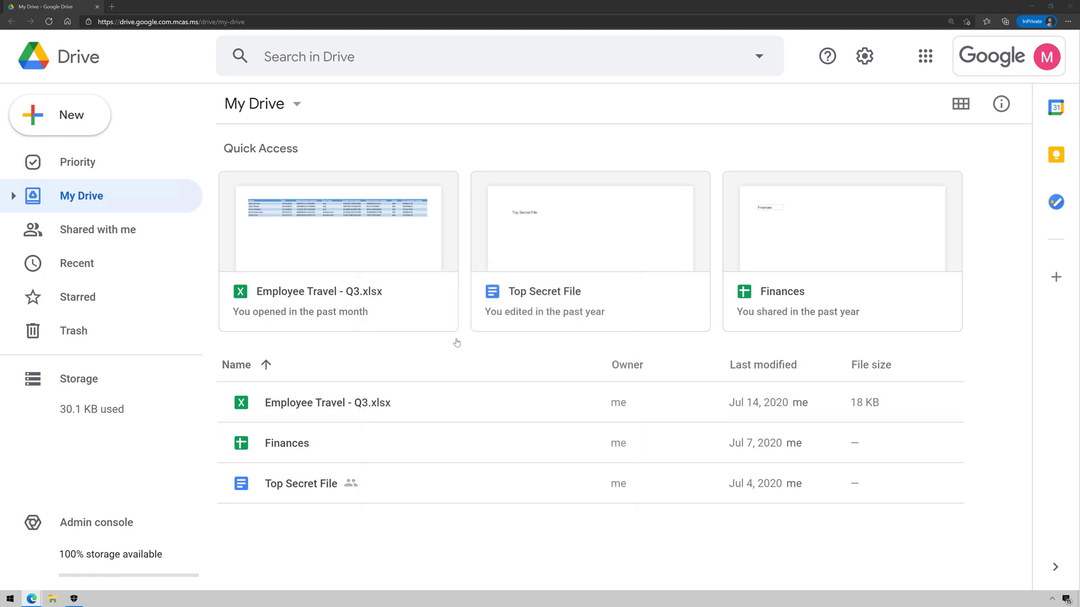
pyautogui.click(34, 66)
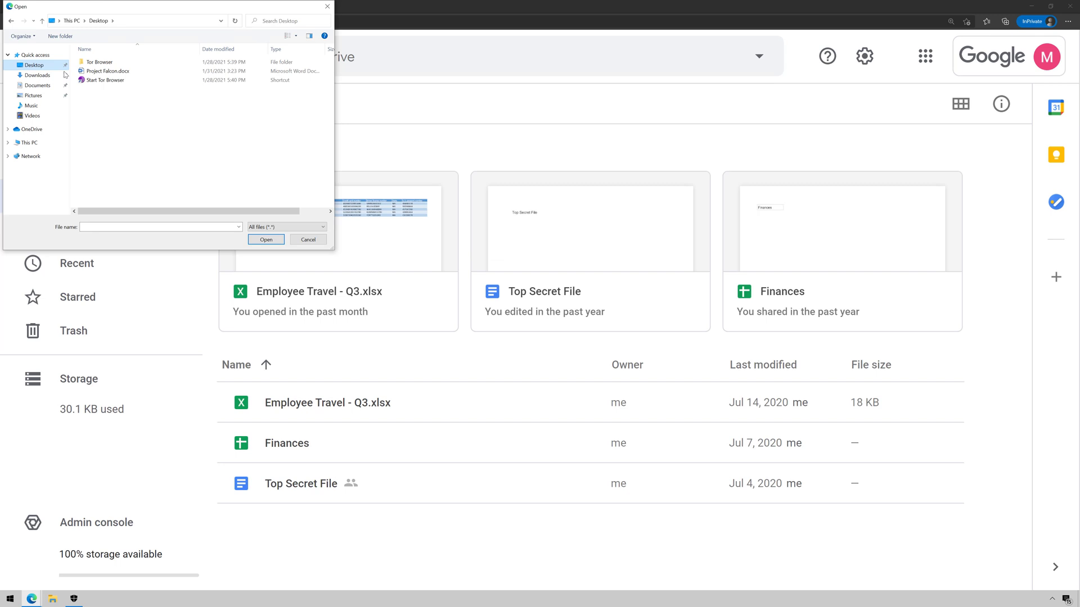
pyautogui.click(104, 72)
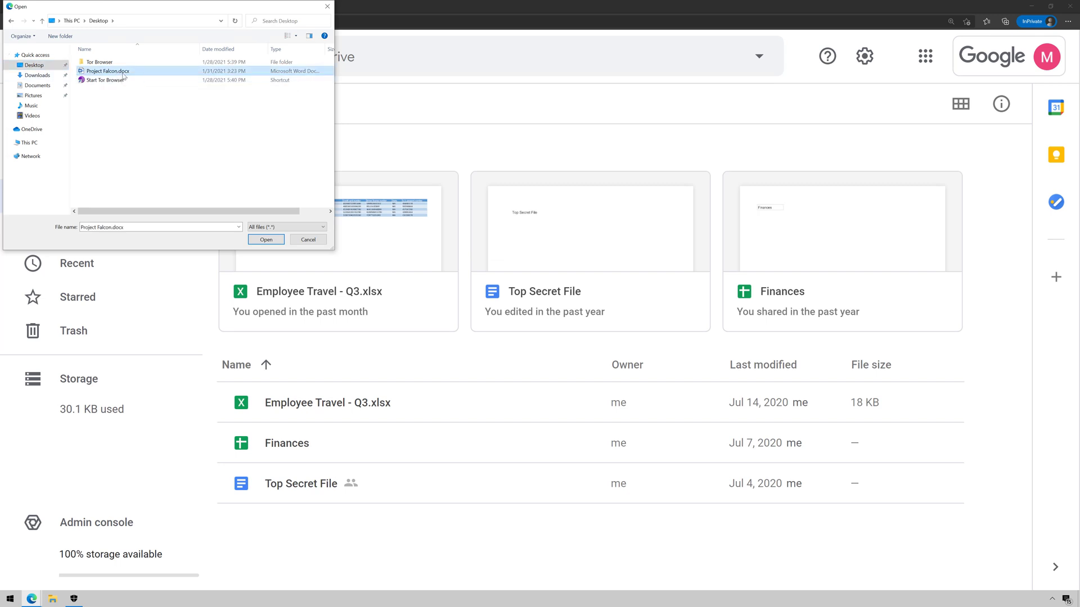
pyautogui.doubleClick(147, 73)
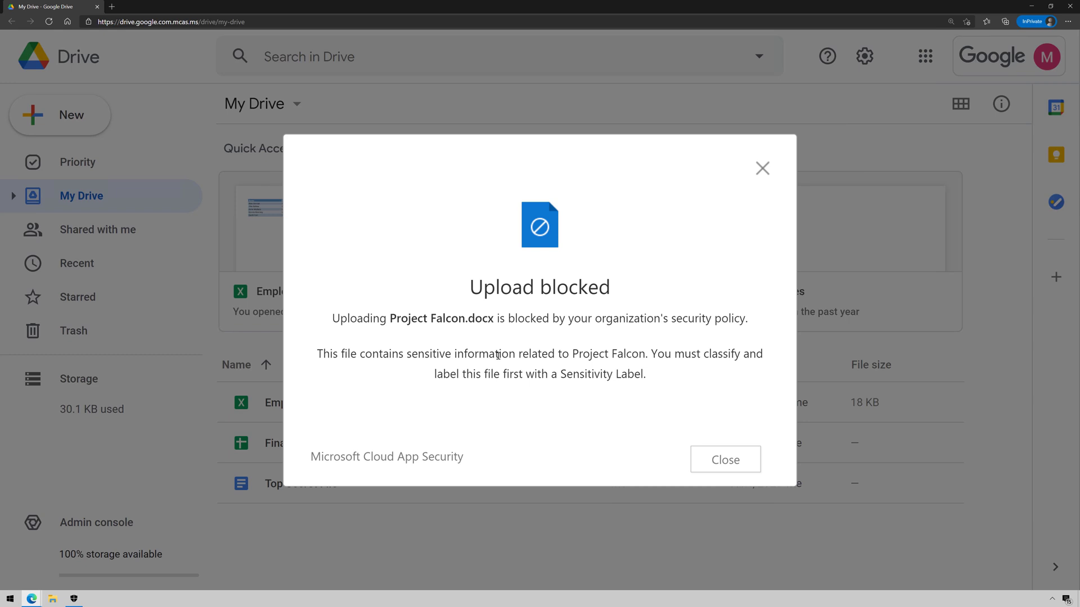
# Dismiss the Upload blocked message and return to the conditional access policies list
pyautogui.click(763, 169)
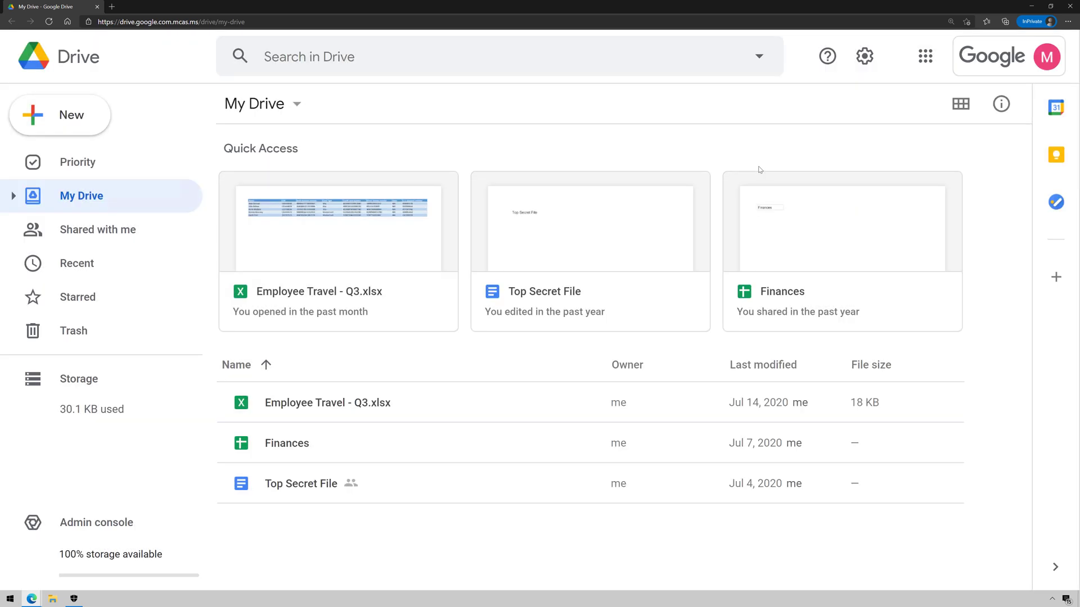
pyautogui.click(1031, 7)
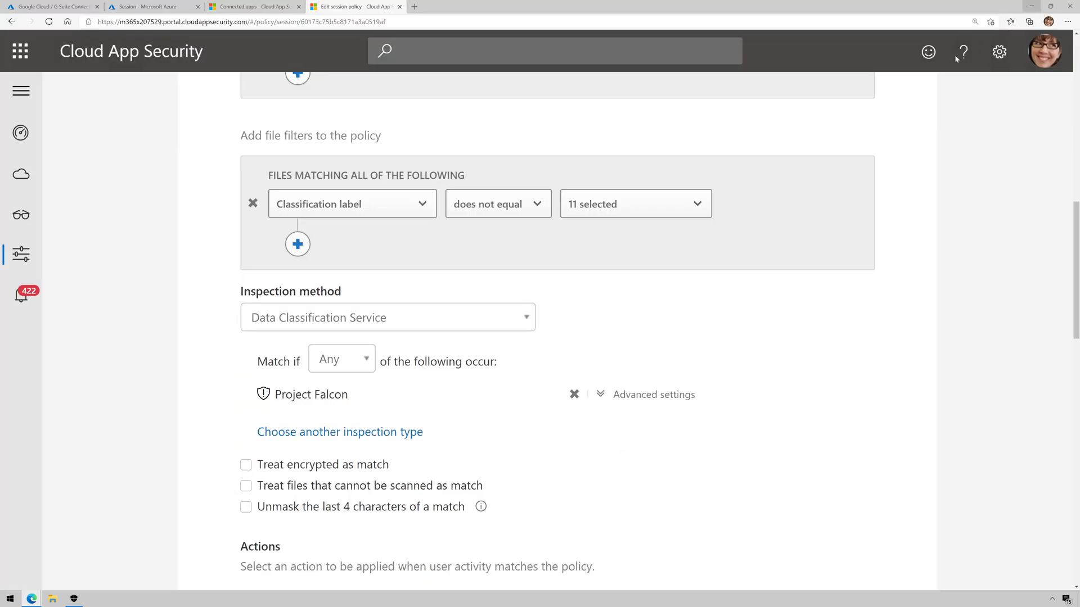
pyautogui.click(11, 22)
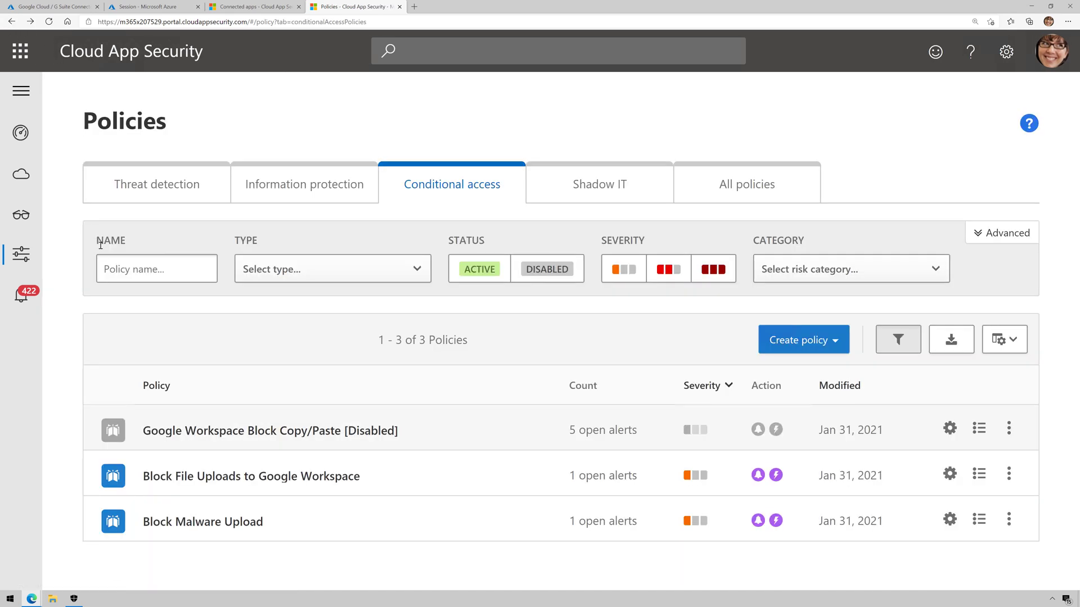
# Open Block Malware Upload and verify Malware detection inspection and the Block with custom message action
pyautogui.click(212, 523)
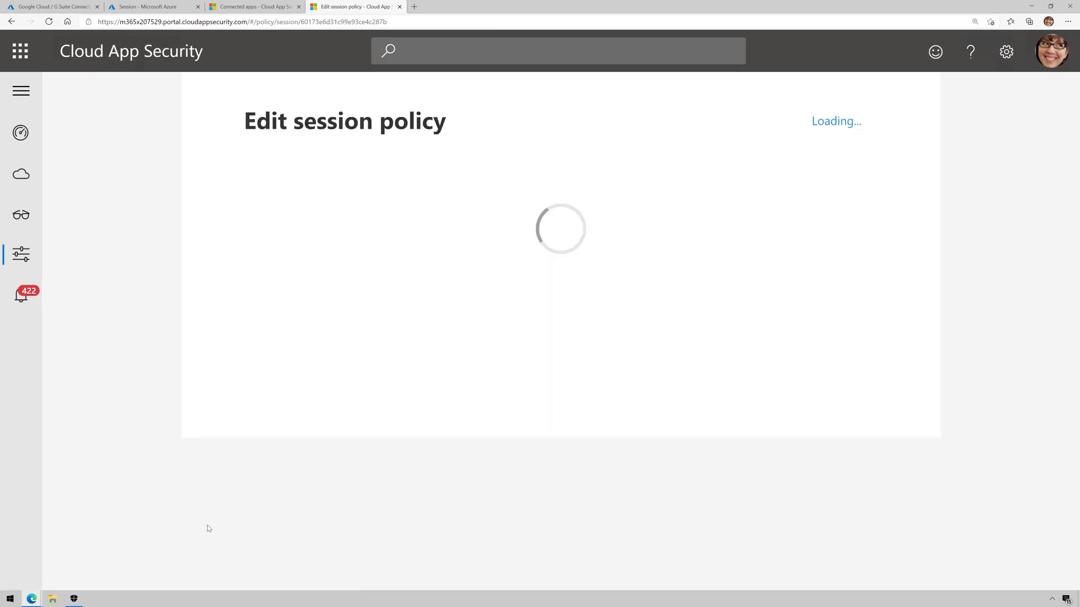
pyautogui.scroll(-3, 212, 523)
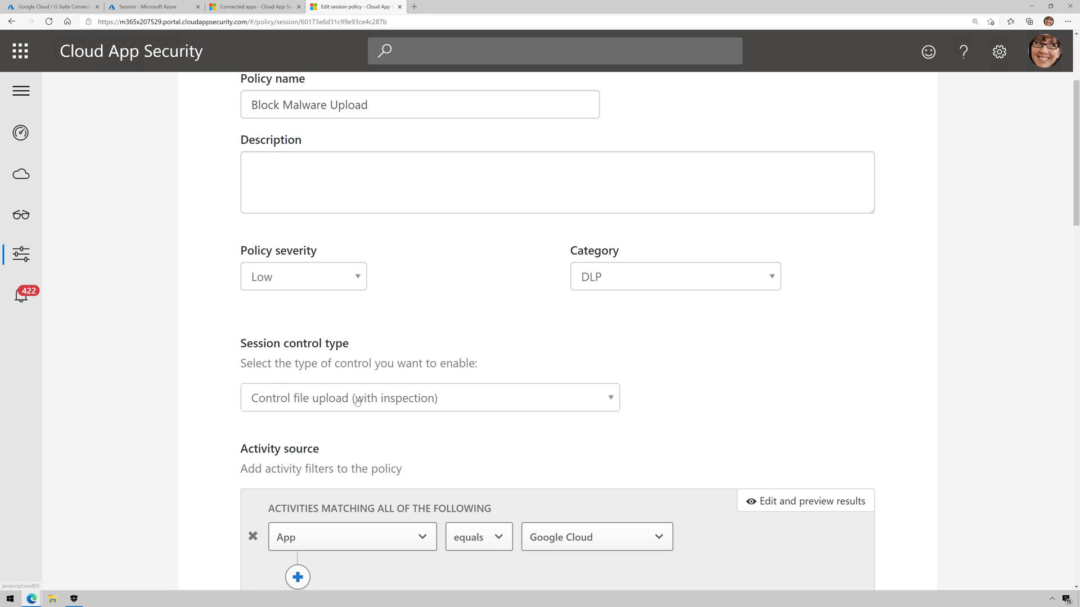
pyautogui.scroll(-3, 530, 389)
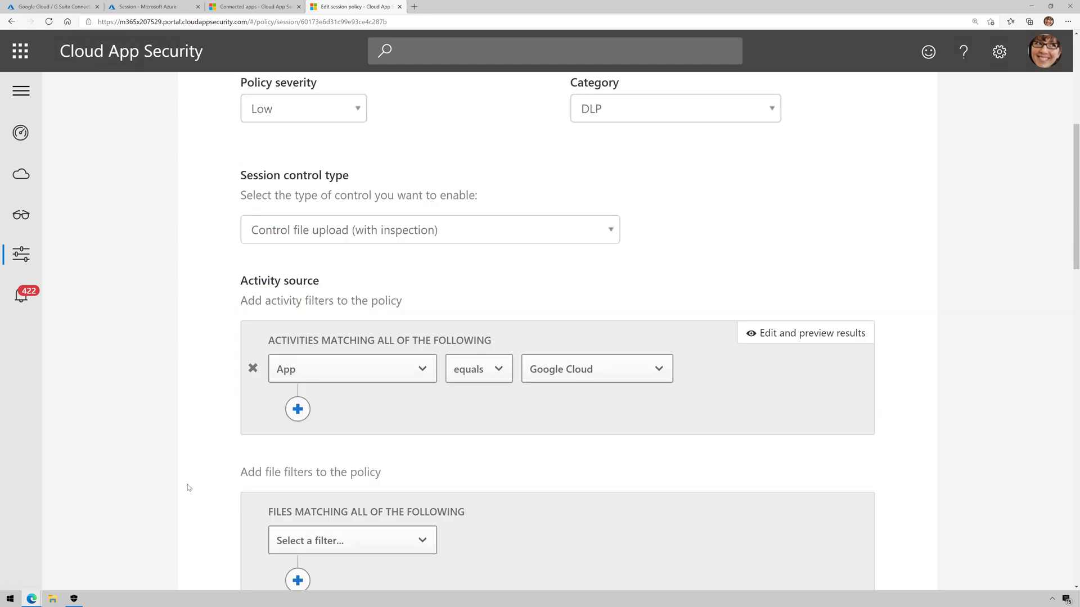
pyautogui.scroll(-3, 189, 487)
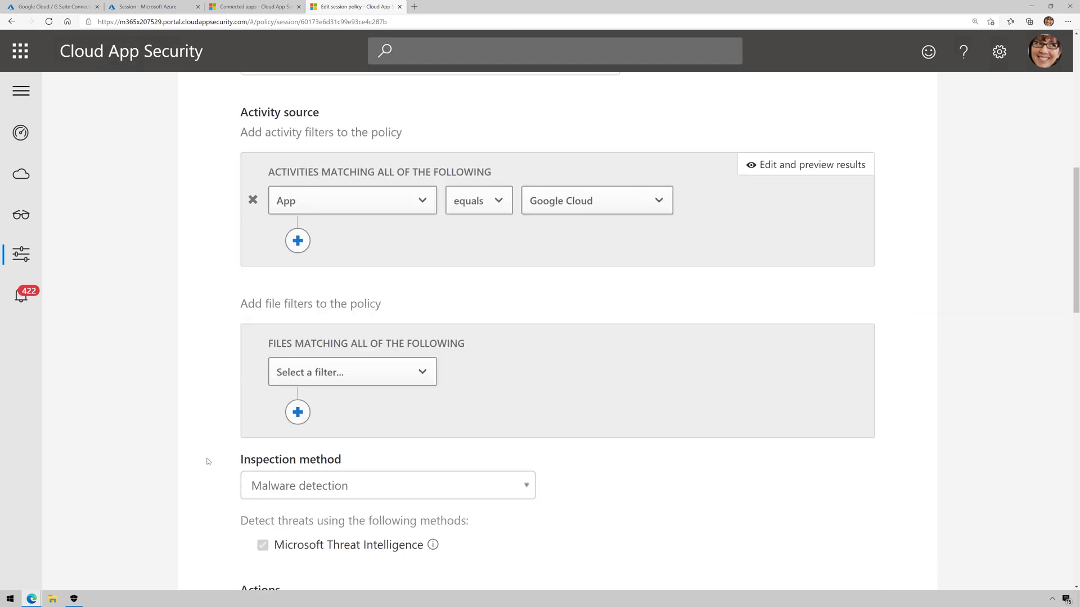
pyautogui.scroll(-2, 462, 394)
pyautogui.click(470, 401)
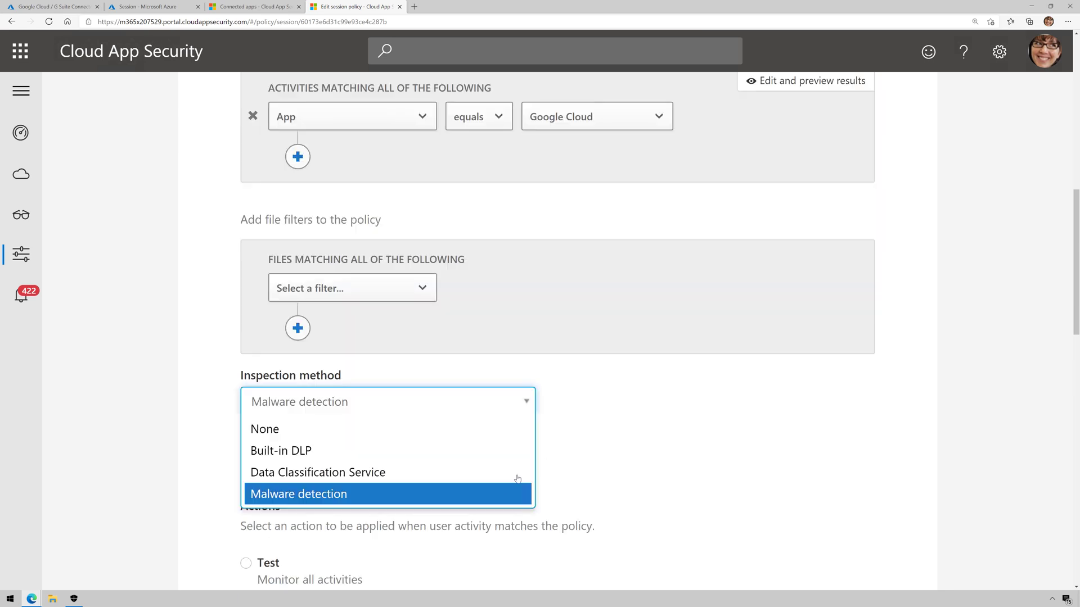
pyautogui.click(455, 494)
pyautogui.scroll(-3, 455, 494)
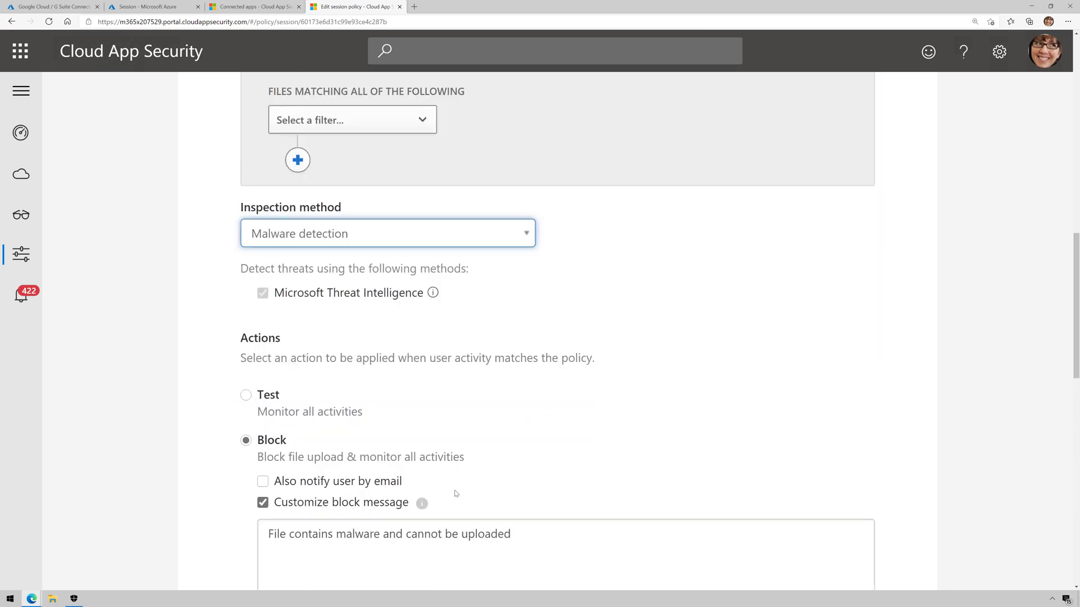
pyautogui.scroll(-1, 368, 491)
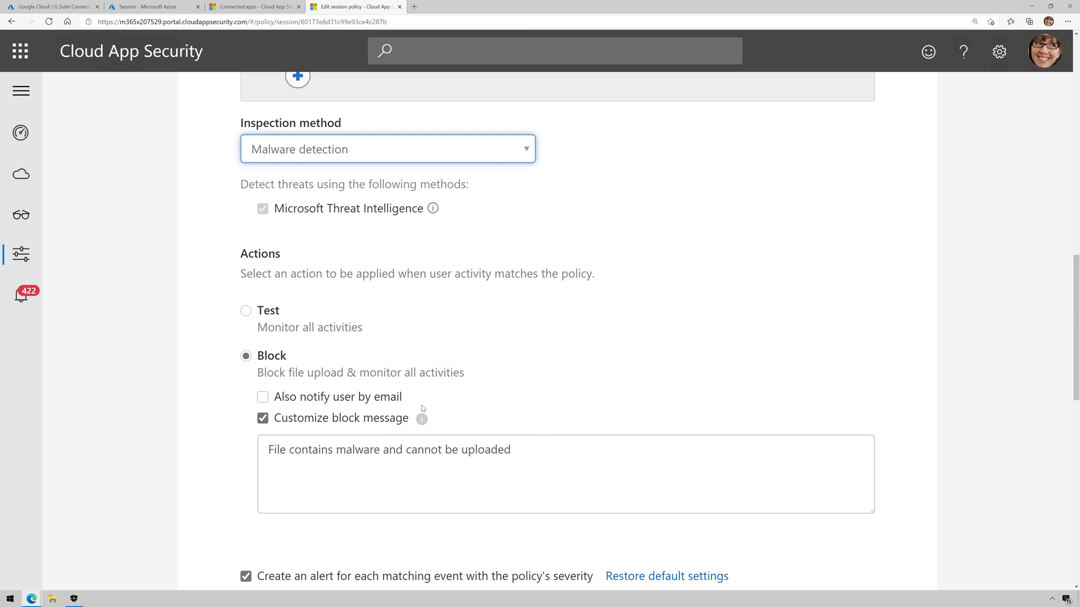
# Try uploading eicar.com from Downloads to My Drive, then close the malware block notice
pyautogui.moveTo(32, 599)
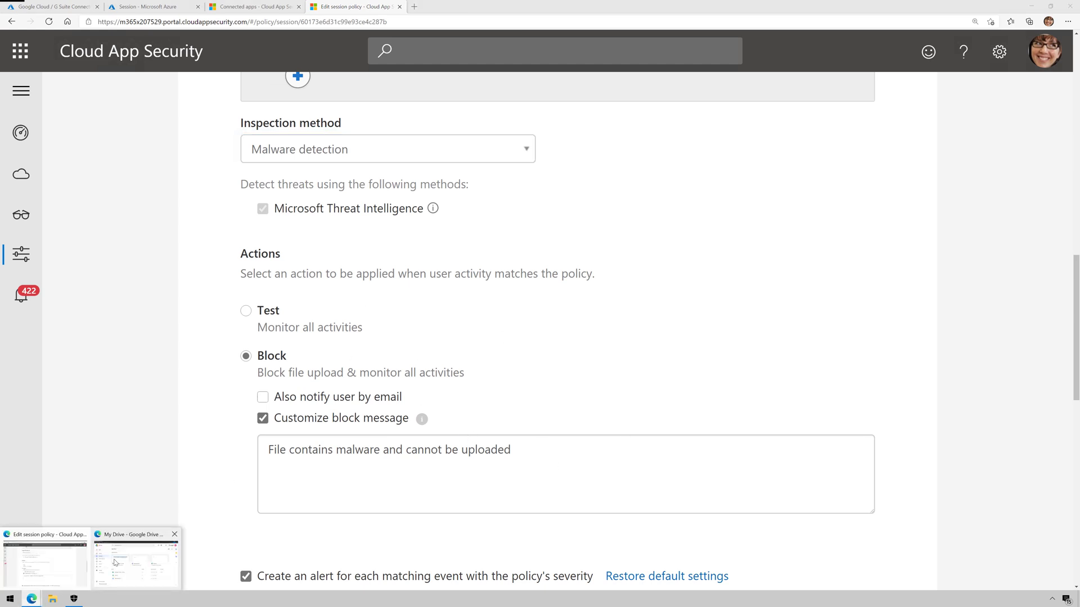
pyautogui.click(112, 559)
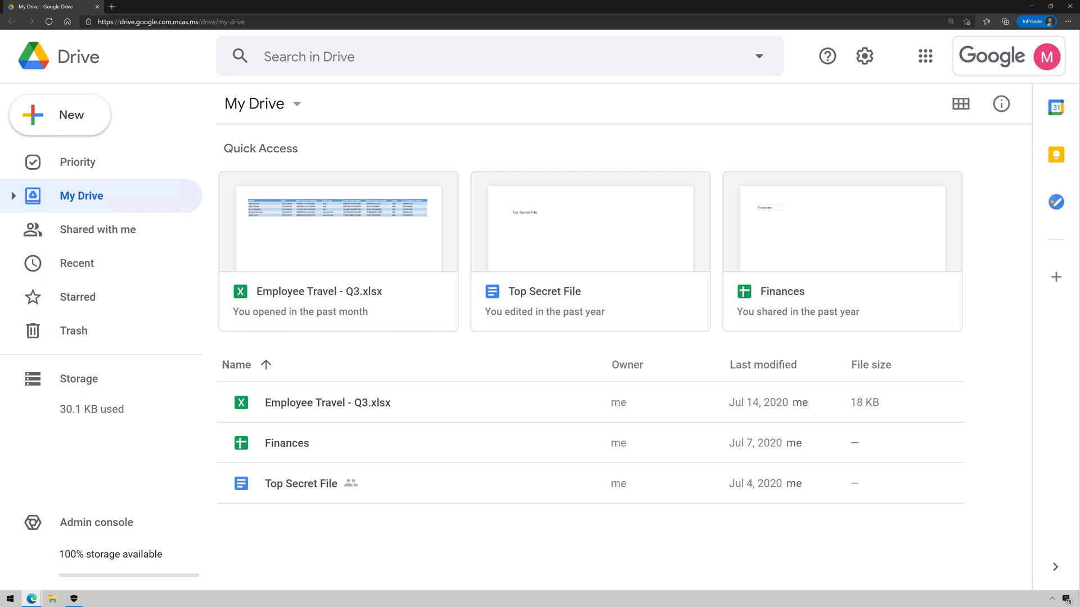
pyautogui.rightClick(398, 512)
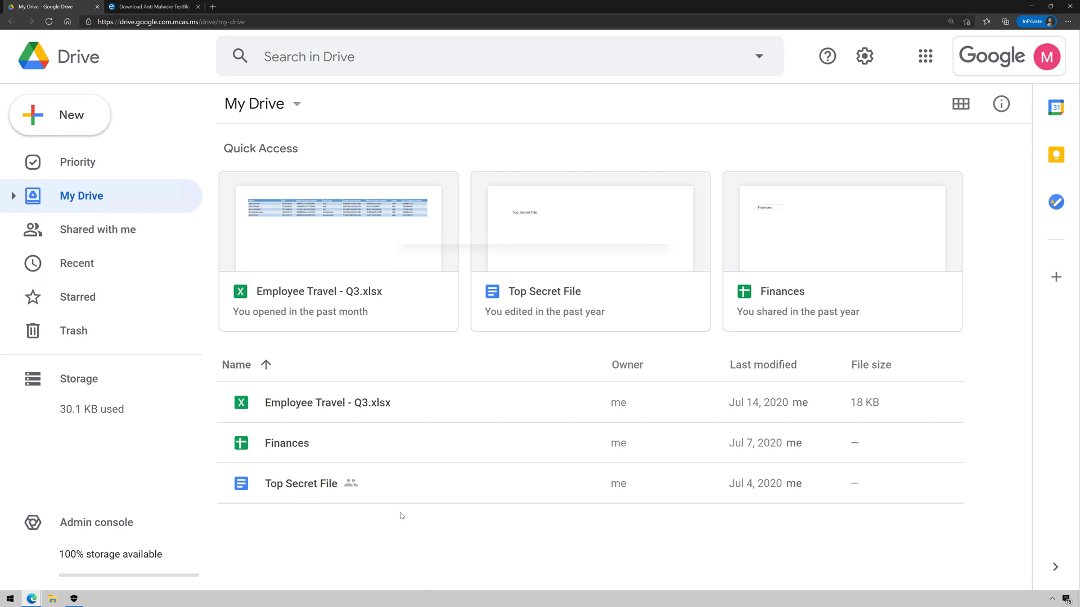
pyautogui.click(483, 310)
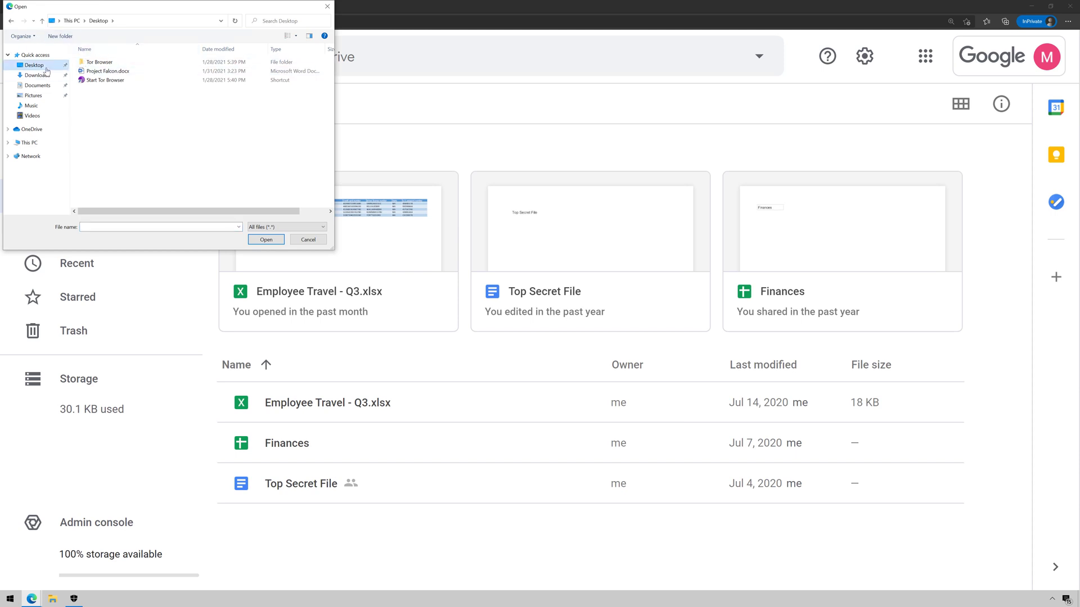
pyautogui.click(46, 72)
pyautogui.click(115, 75)
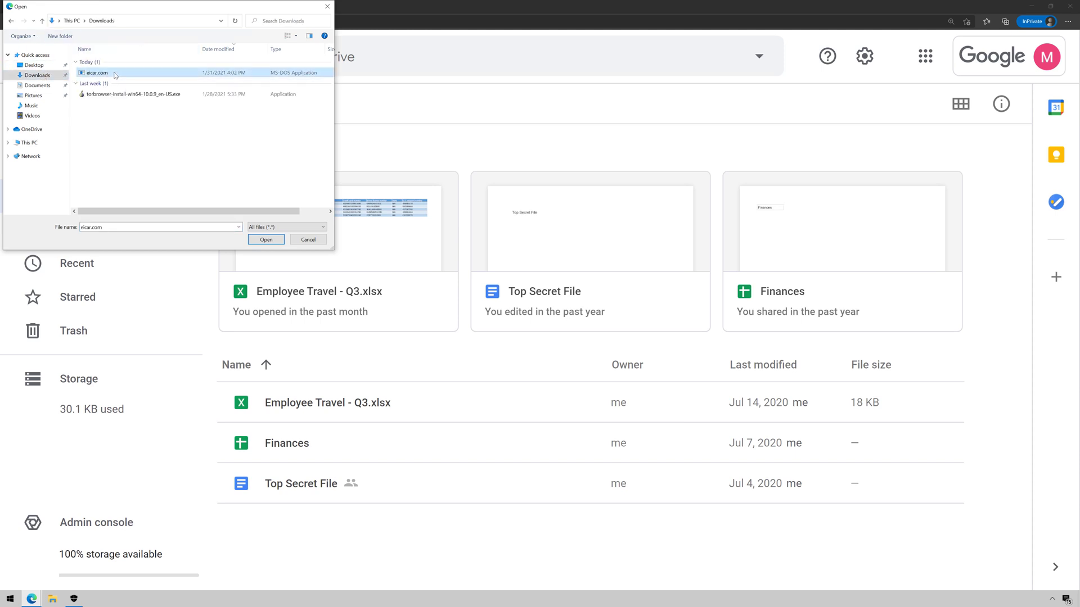
pyautogui.doubleClick(124, 74)
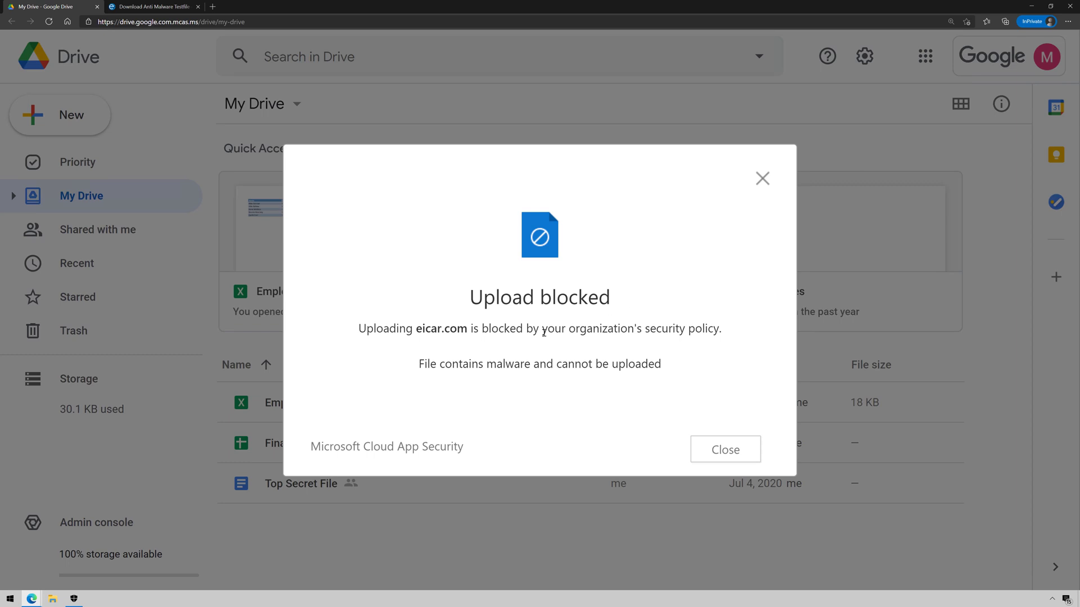
pyautogui.moveTo(445, 369); pyautogui.dragTo(677, 379)
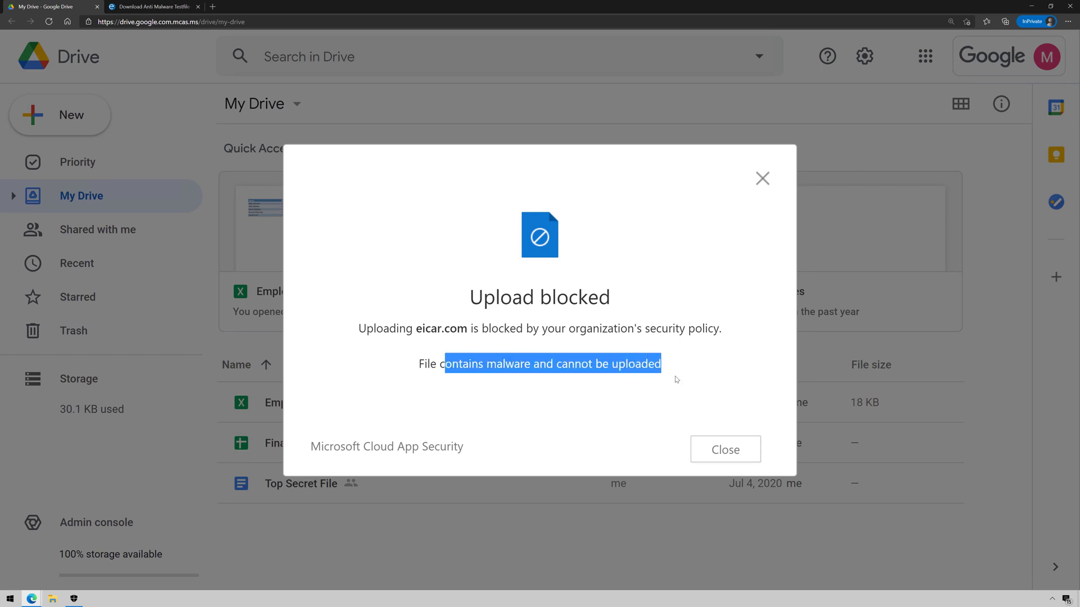
pyautogui.click(704, 449)
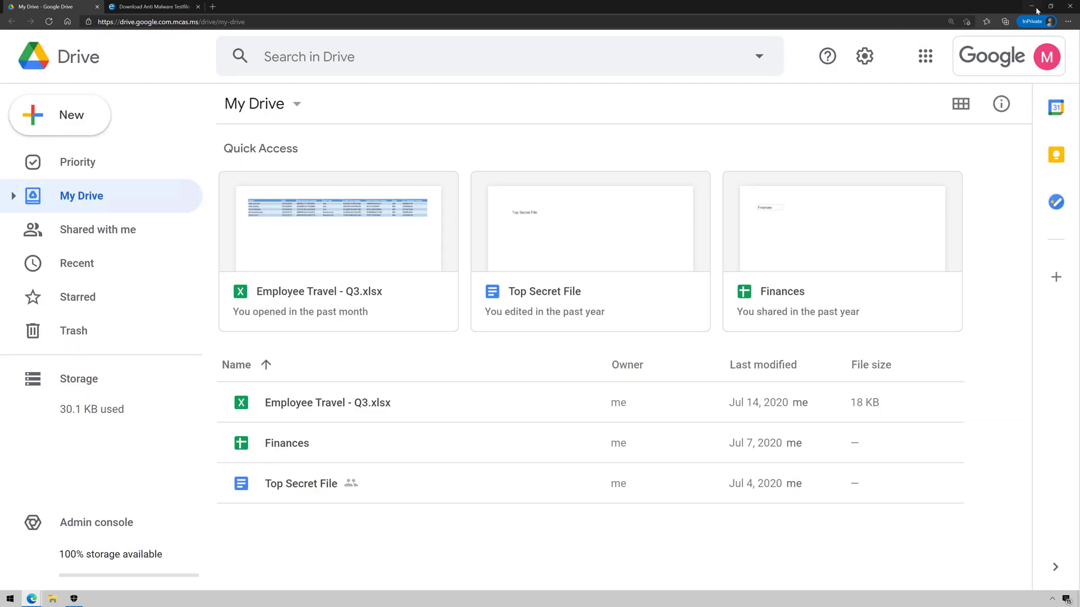
# Close the InPrivate Drive window and open the Block File Uploads to Google Workspace alert
pyautogui.click(1070, 6)
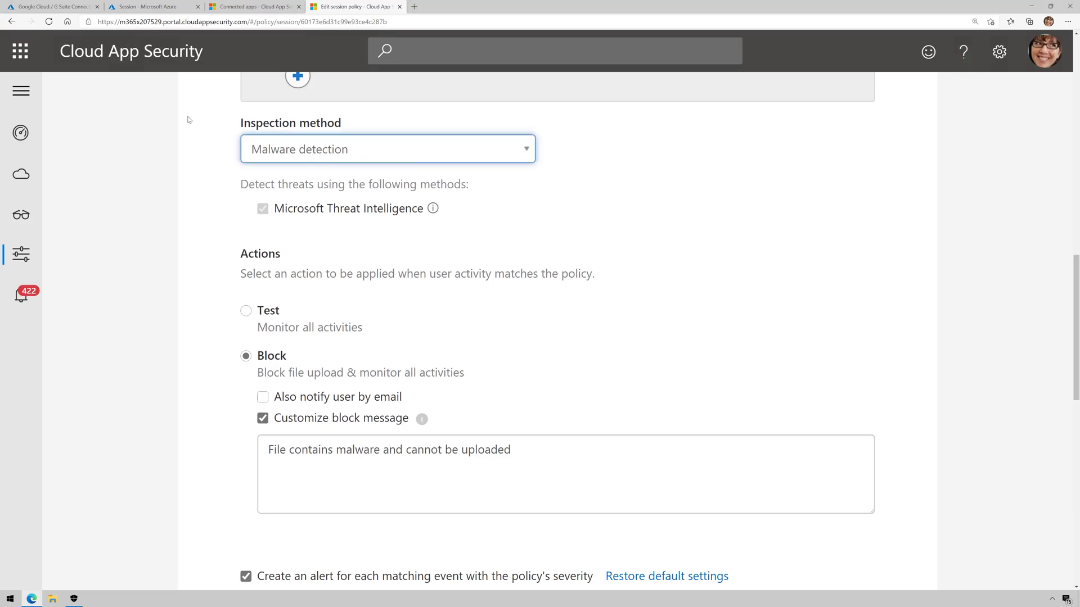
pyautogui.click(35, 295)
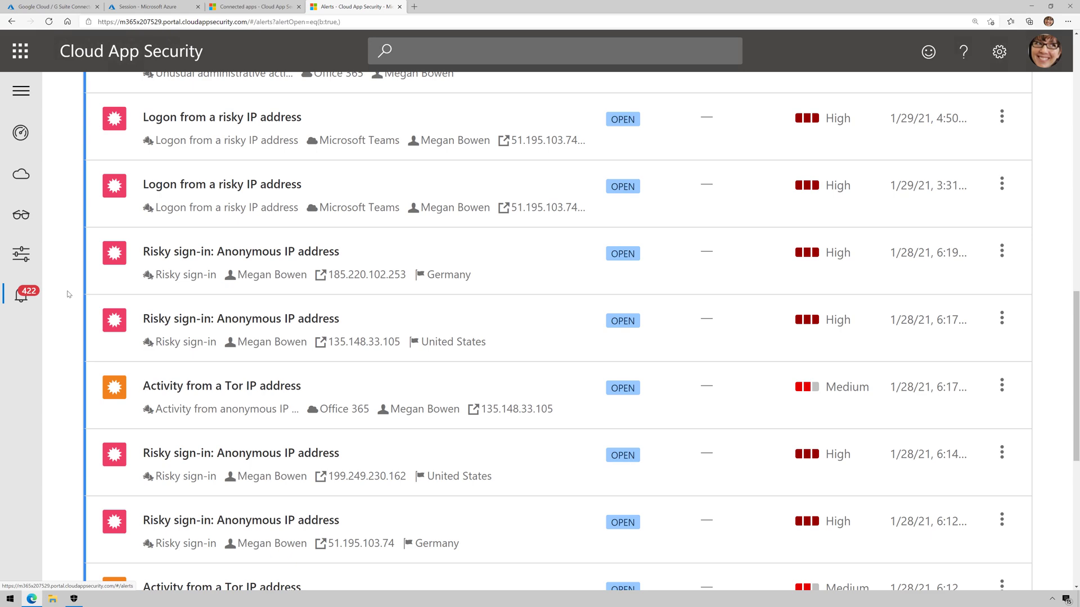
pyautogui.scroll(5, 68, 294)
pyautogui.scroll(1, 68, 294)
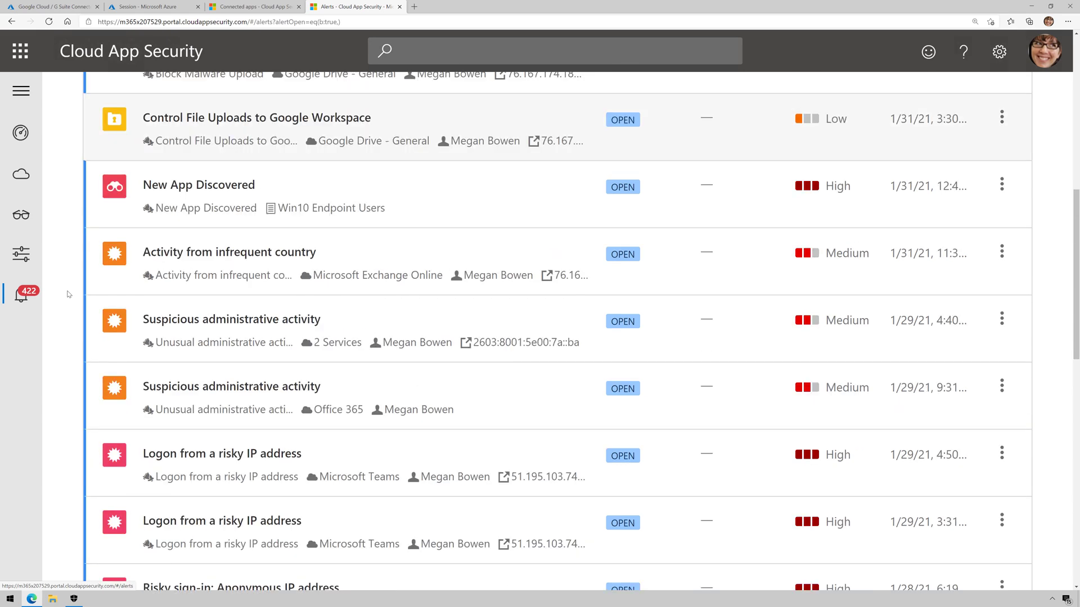
pyautogui.scroll(5, 67, 294)
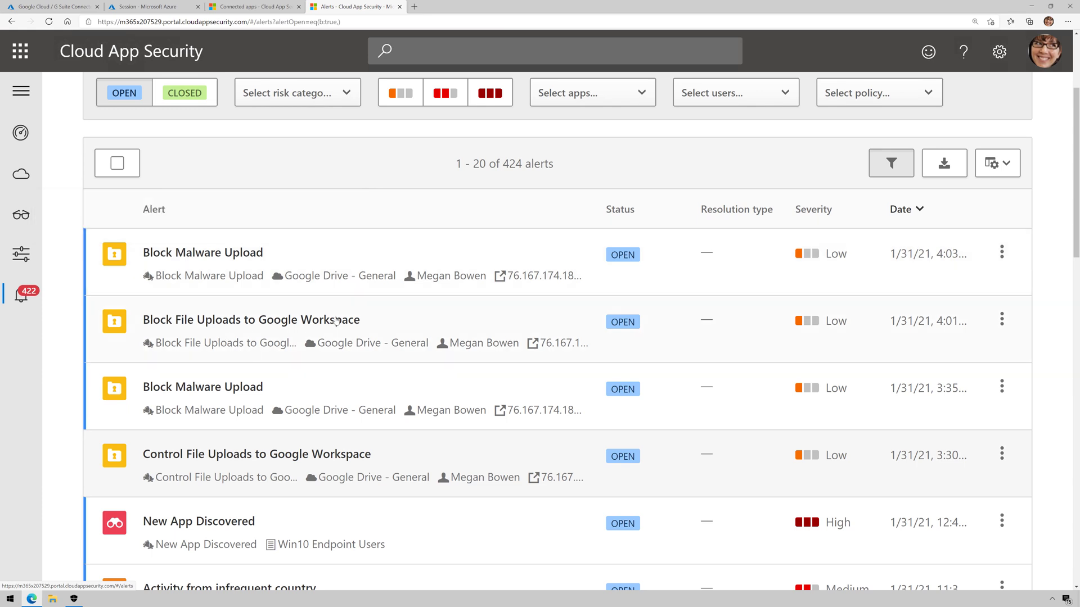
pyautogui.click(430, 319)
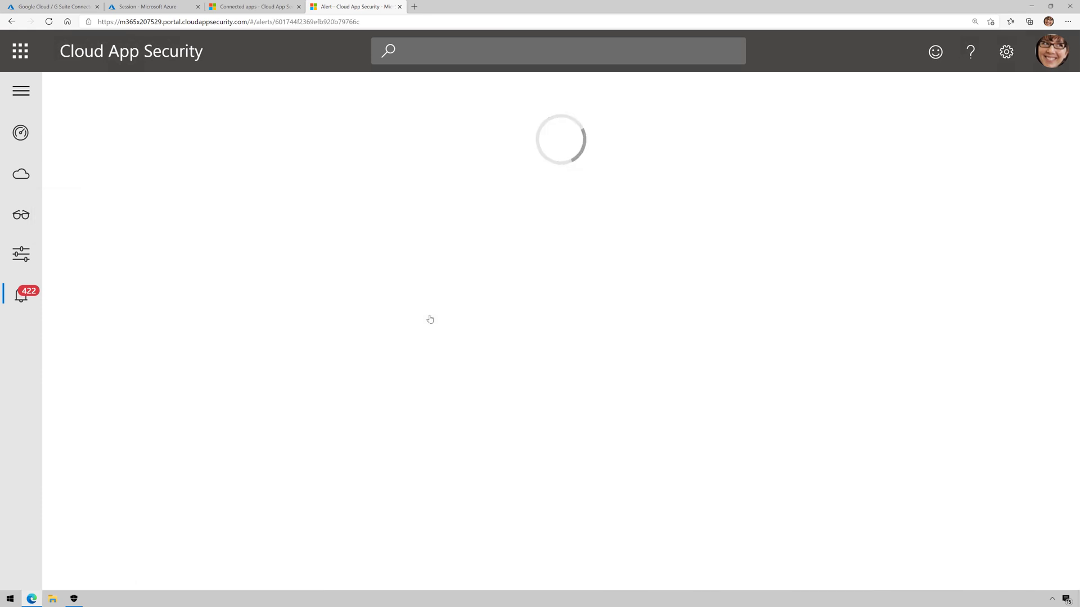
pyautogui.scroll(-3, 590, 270)
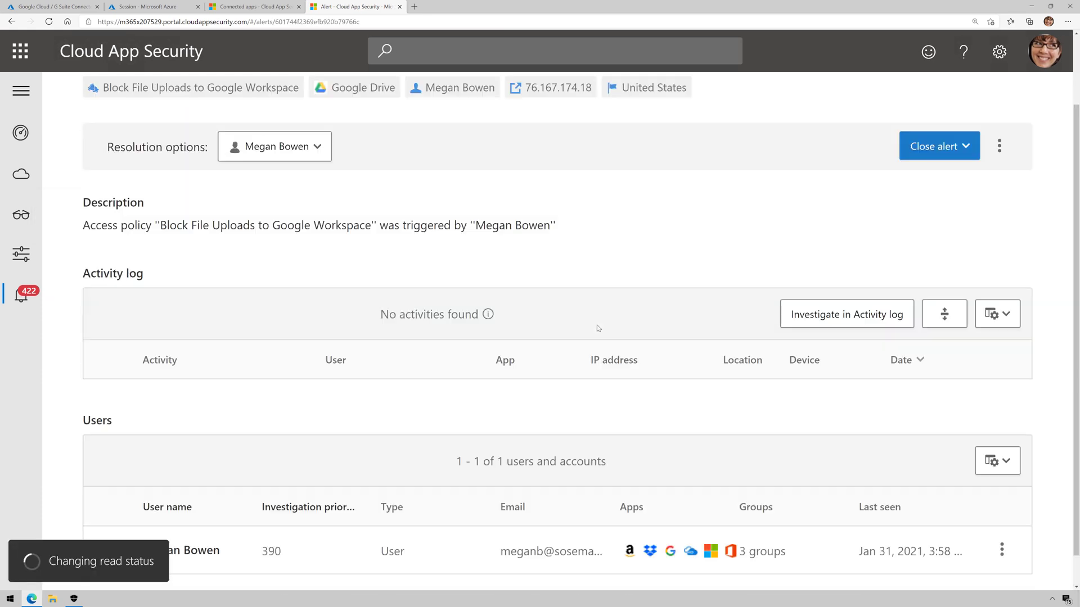
pyautogui.scroll(3, 224, 283)
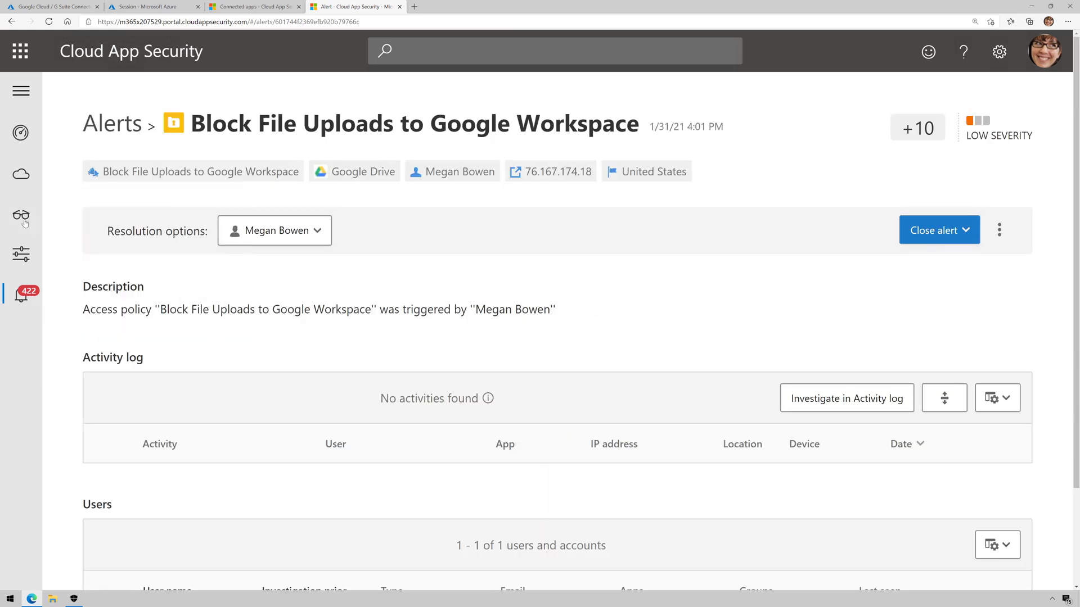
# Open the Activity log filtered to Google Cloud apps
pyautogui.moveTo(21, 215)
pyautogui.click(95, 247)
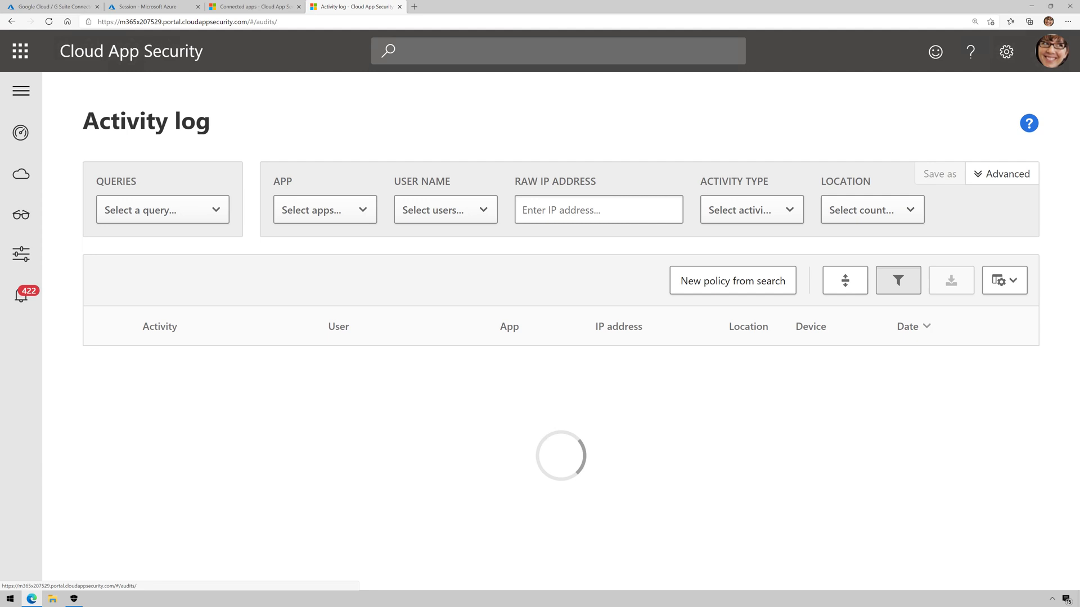
pyautogui.click(355, 220)
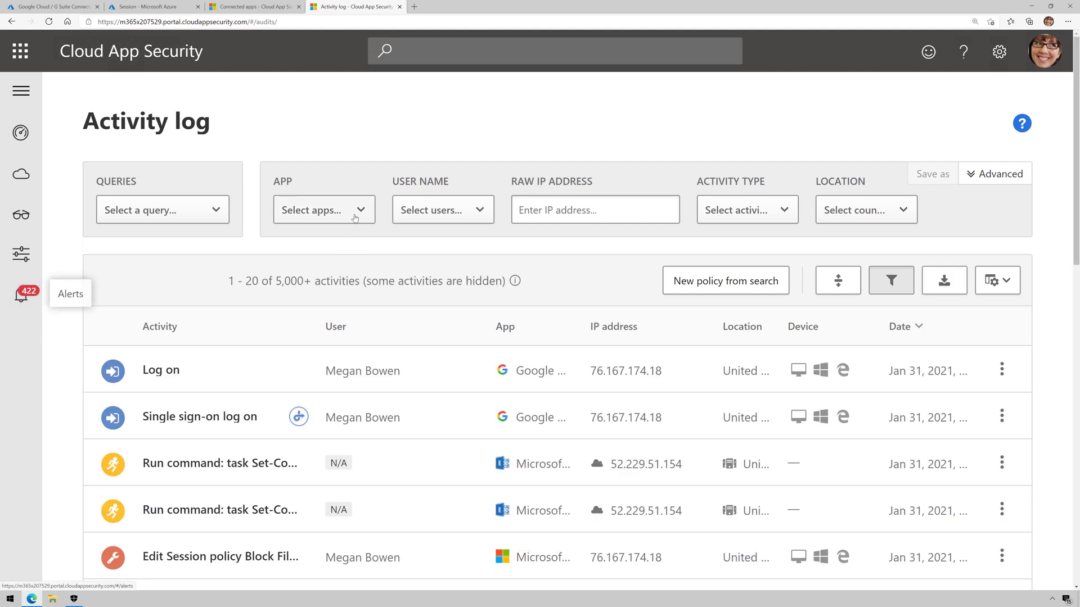
pyautogui.click(353, 400)
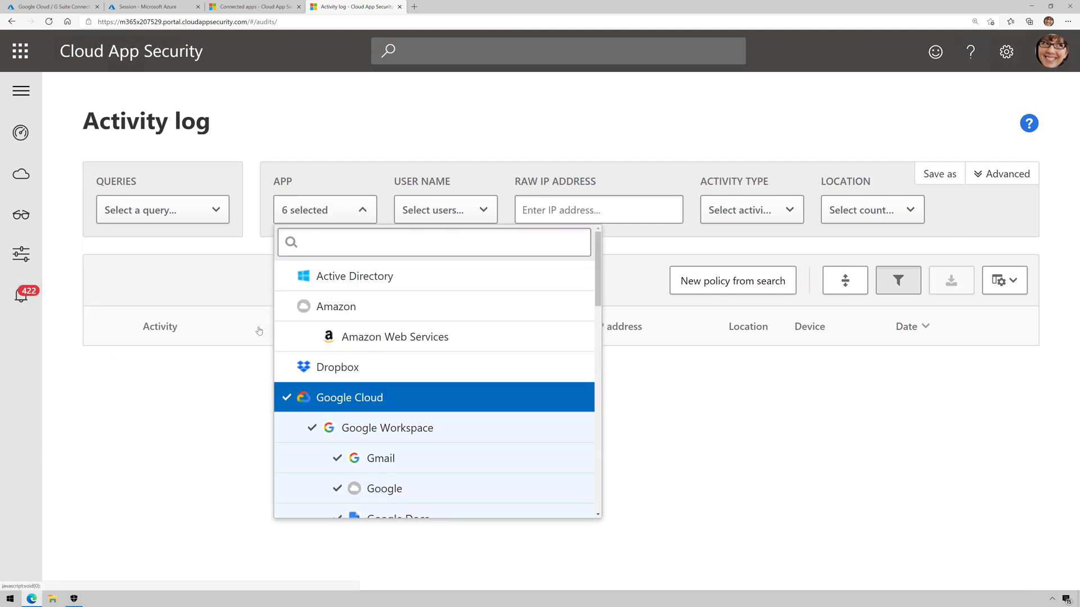
pyautogui.click(250, 249)
pyautogui.scroll(-3, 252, 247)
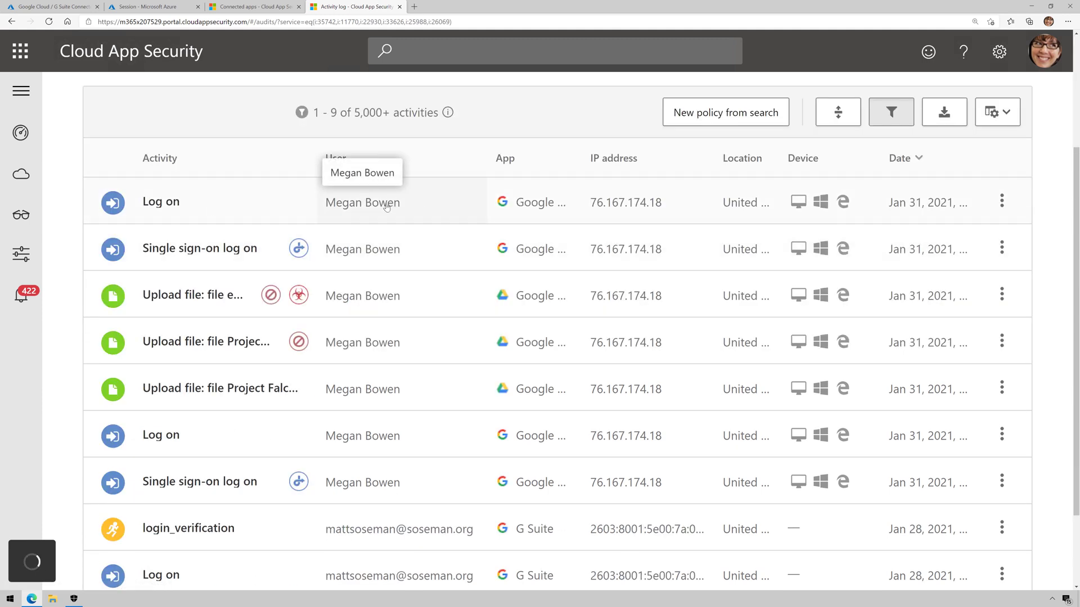
# Expand the blocked eicar (1).com and Project Falcon.docx upload entries to view their details
pyautogui.click(211, 312)
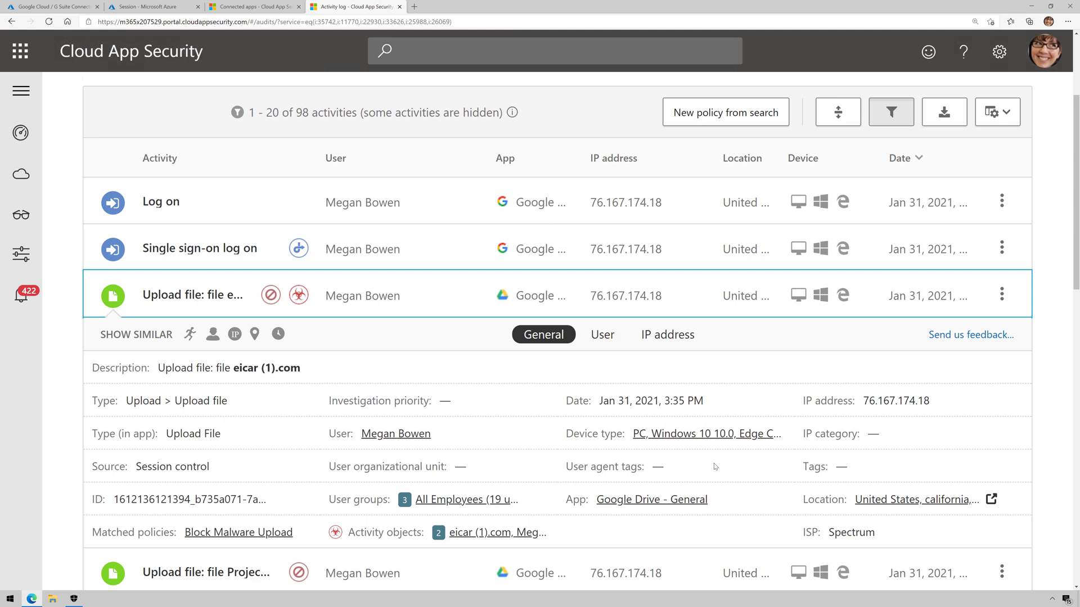
pyautogui.moveTo(270, 294)
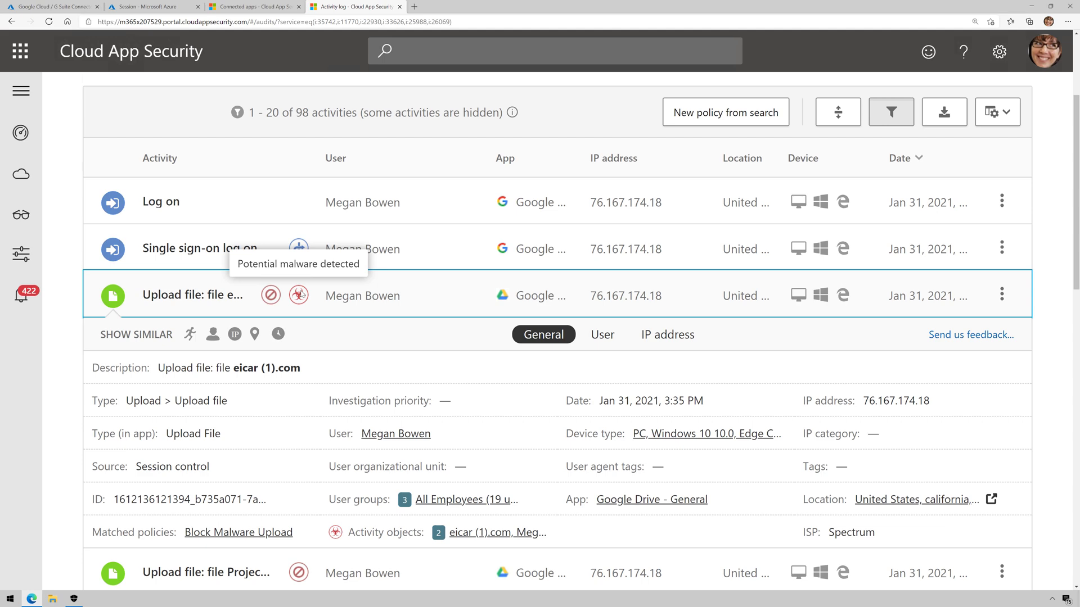
pyautogui.scroll(-3, 300, 294)
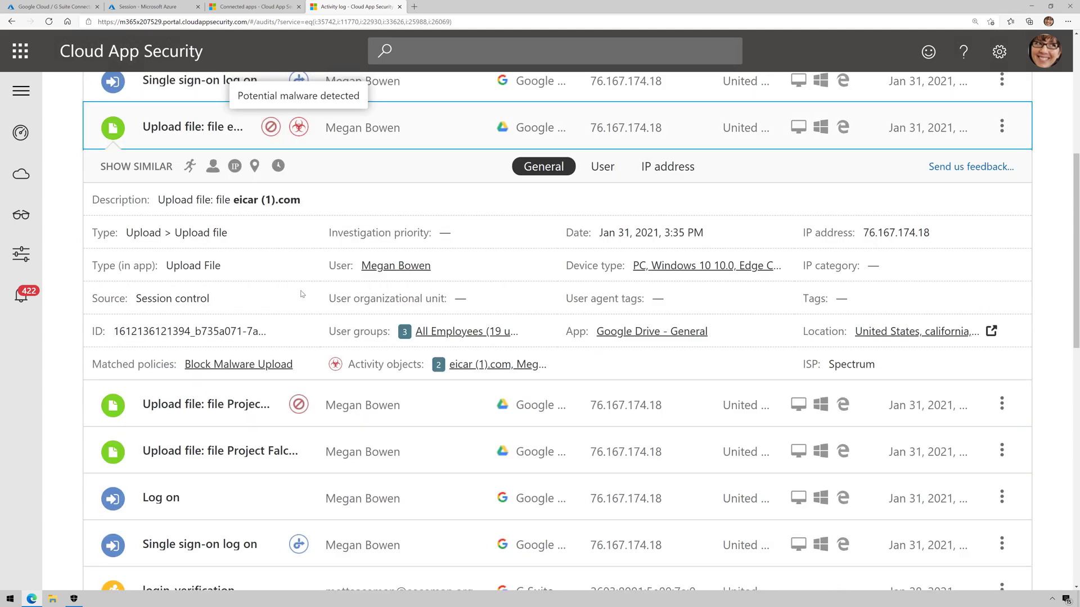
pyautogui.click(190, 420)
pyautogui.scroll(-3, 197, 418)
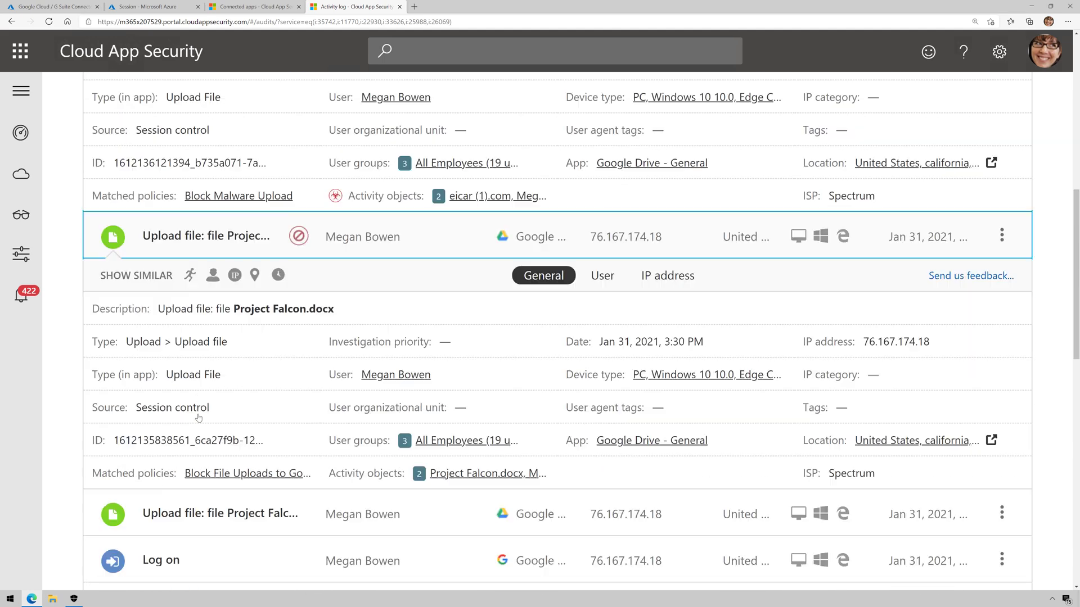
pyautogui.moveTo(236, 308); pyautogui.dragTo(340, 310)
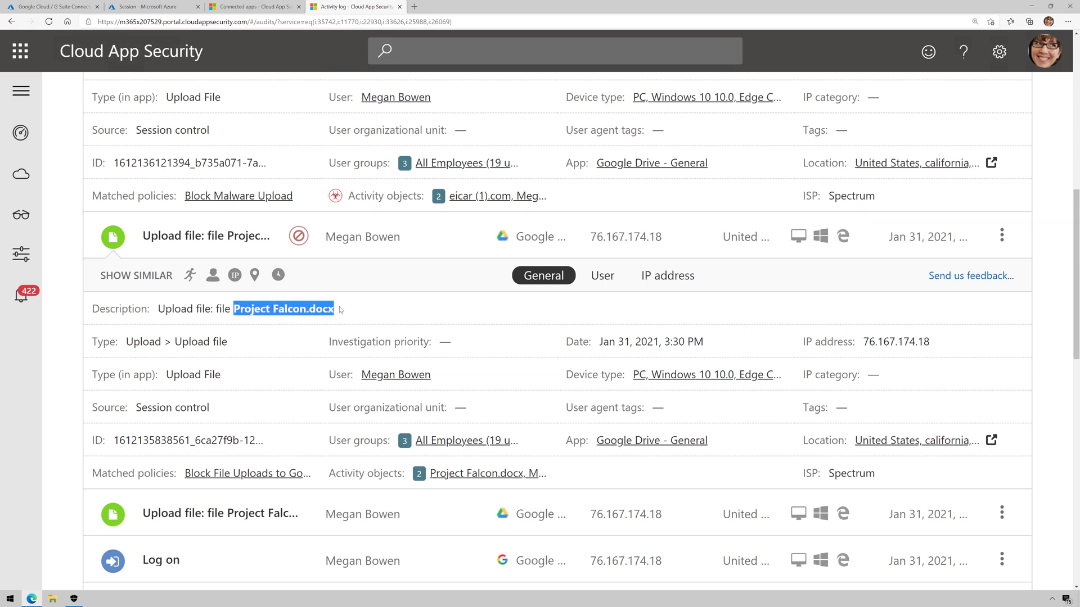
pyautogui.click(340, 310)
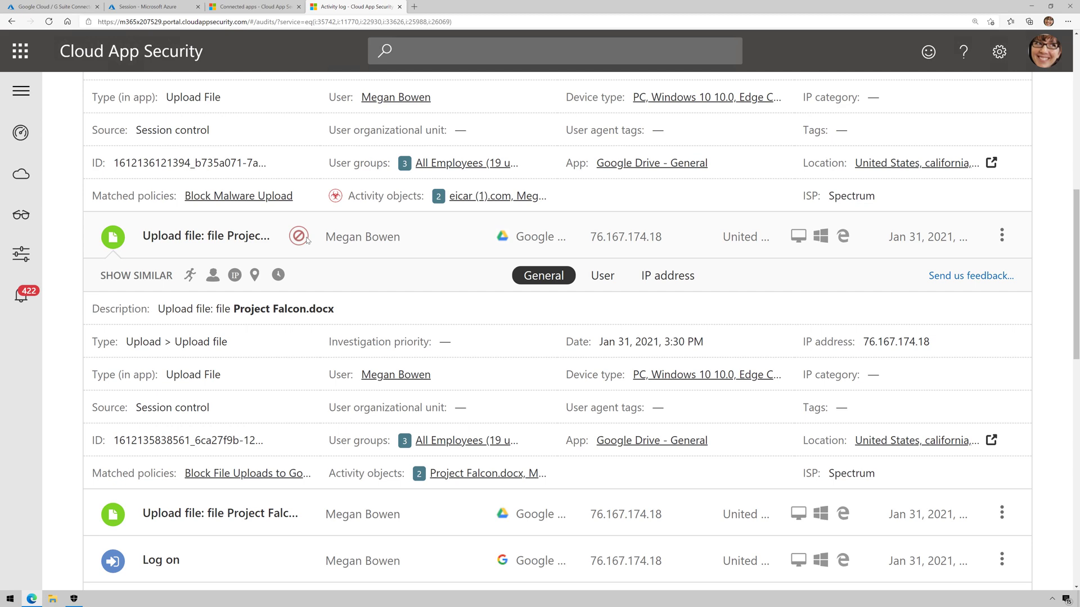
pyautogui.moveTo(307, 240)
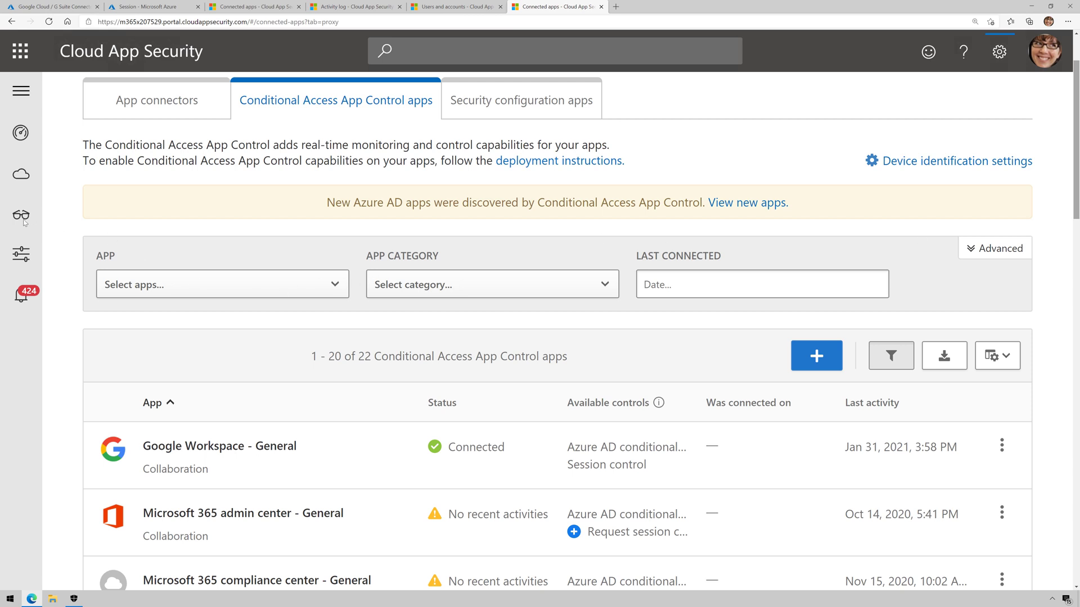
# Start adding a Conditional Access App Control app, then close the SAML application setup dialog
pyautogui.moveTo(23, 215)
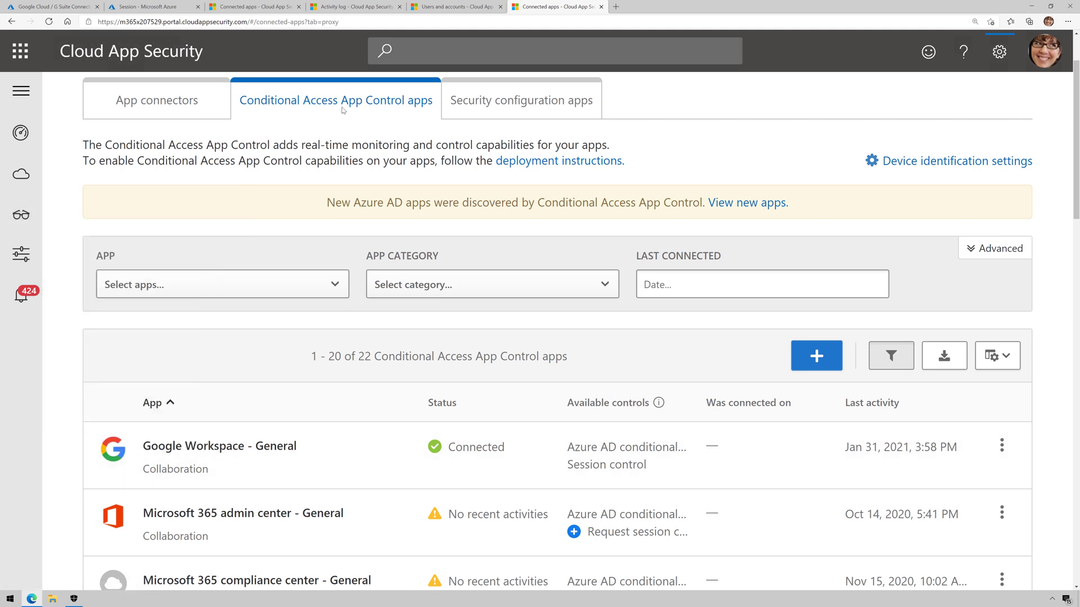
pyautogui.click(814, 354)
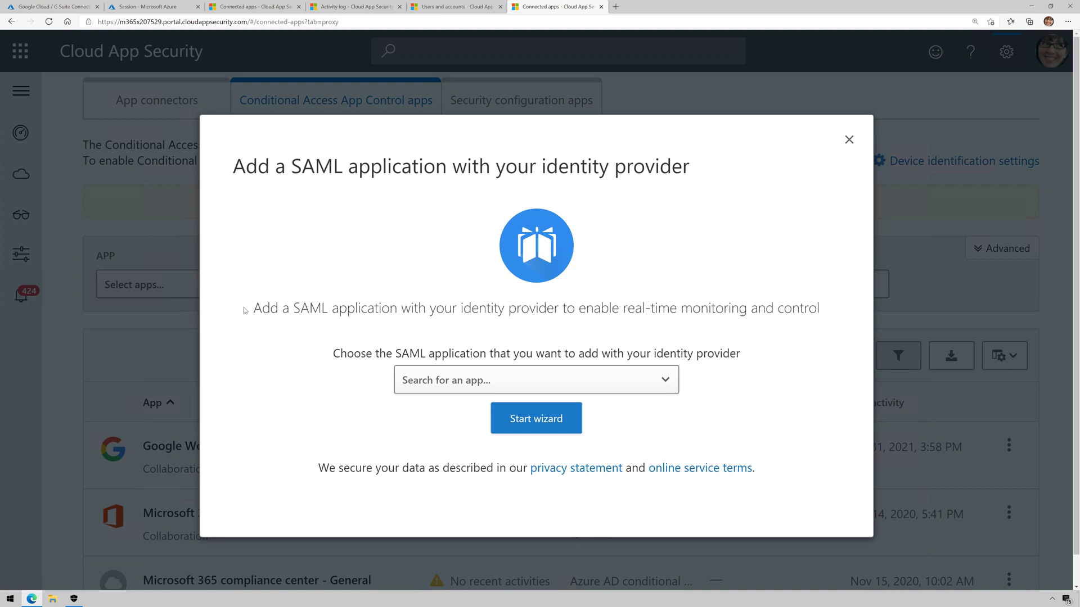
pyautogui.moveTo(545, 169); pyautogui.dragTo(690, 252)
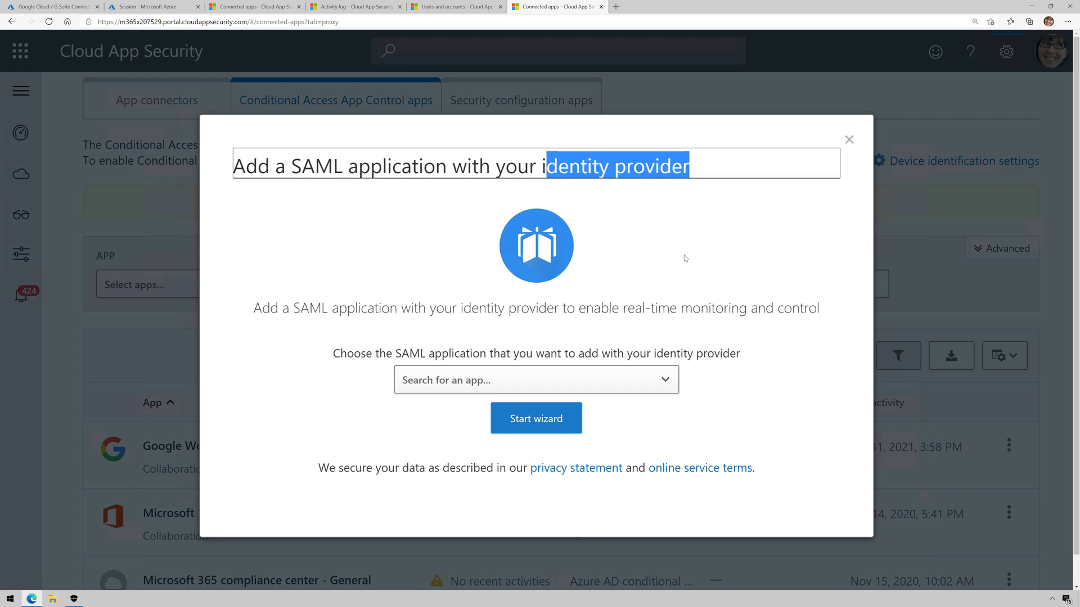
pyautogui.click(849, 140)
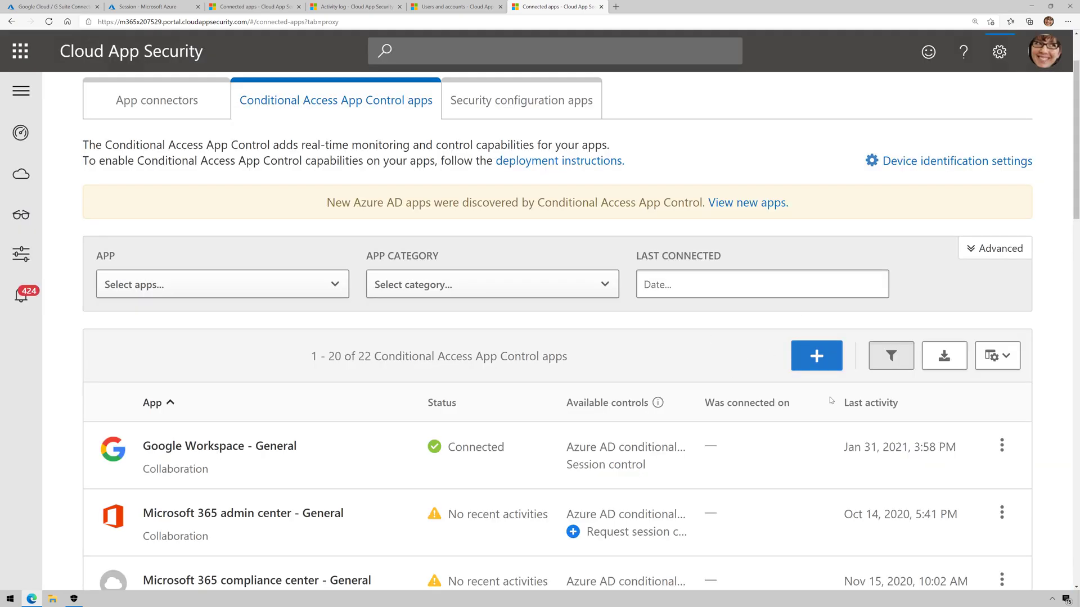